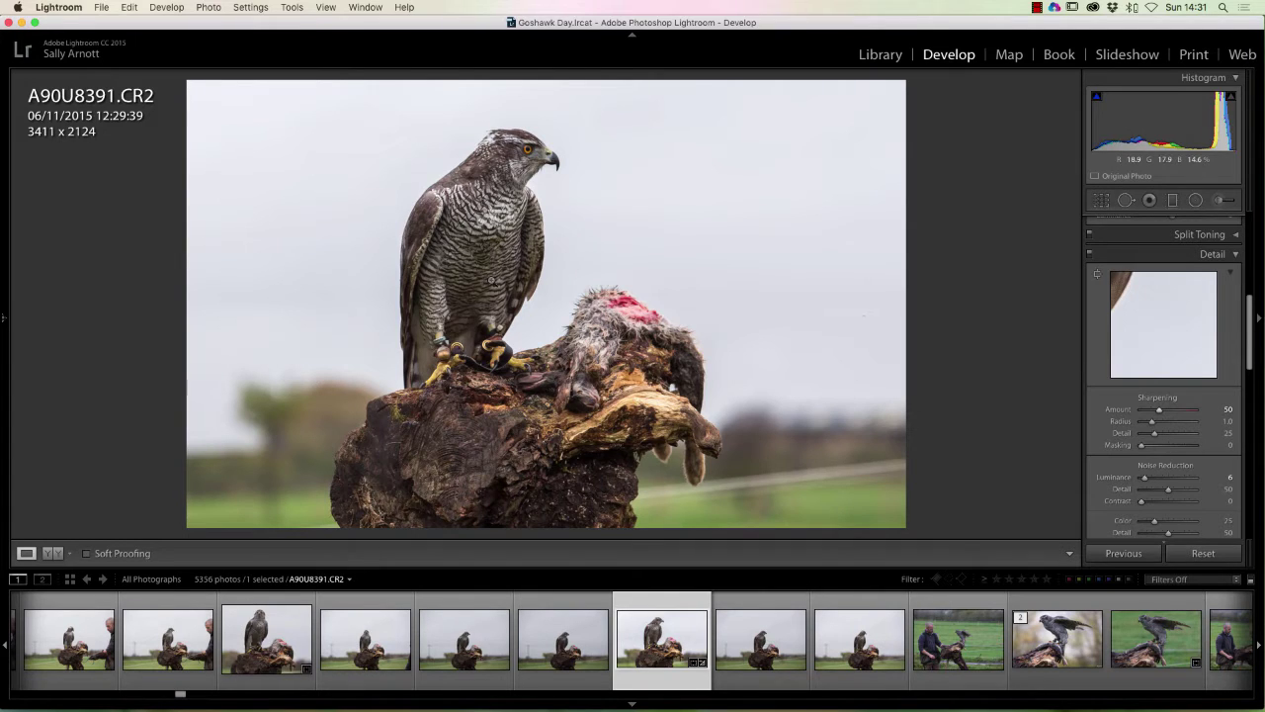
Open the goshawk photo A90U8391.CR2 for editing in Adobe Photoshop CC 2015.5 and close the Selective Tool palette
right_click(492, 281)
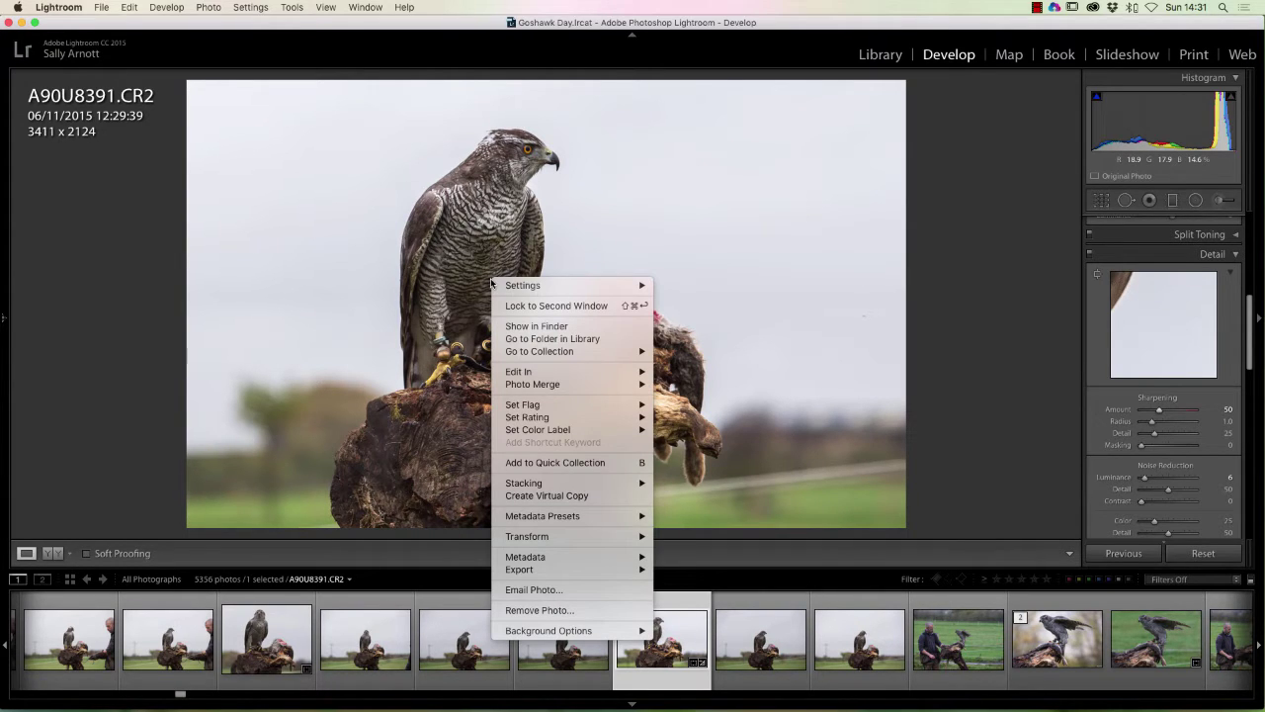
mouse_move(518, 371)
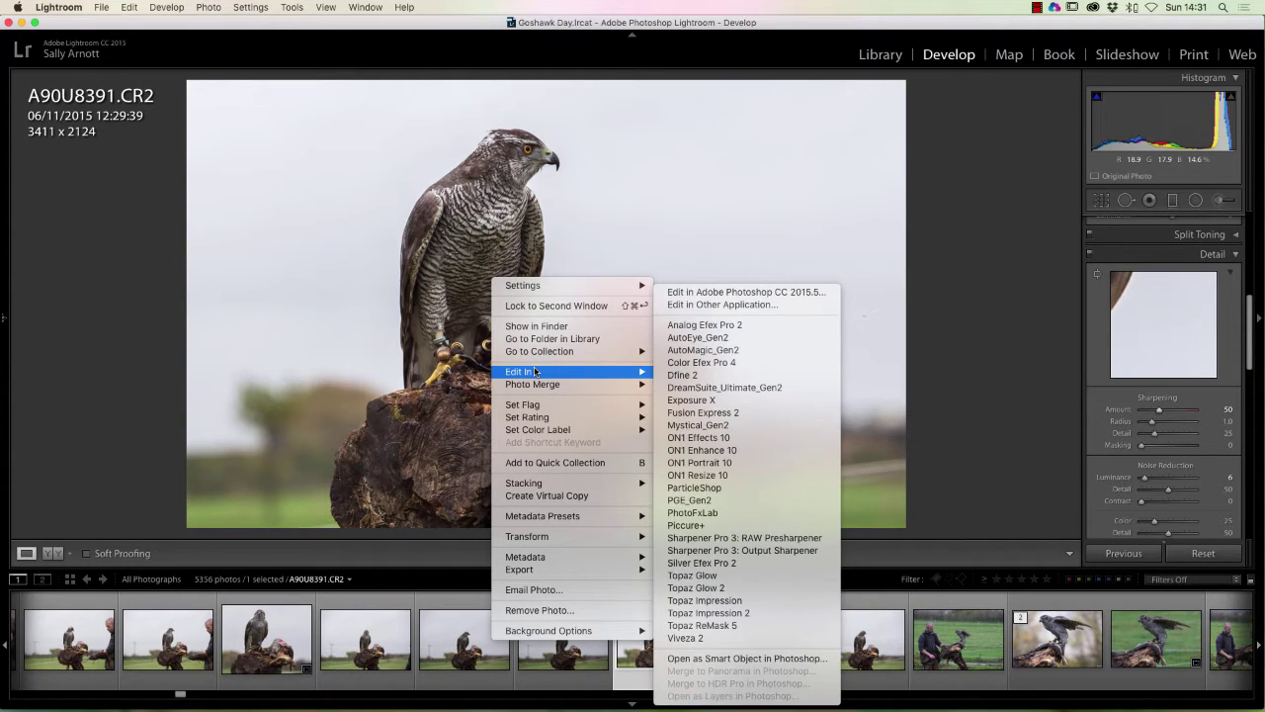
click(710, 293)
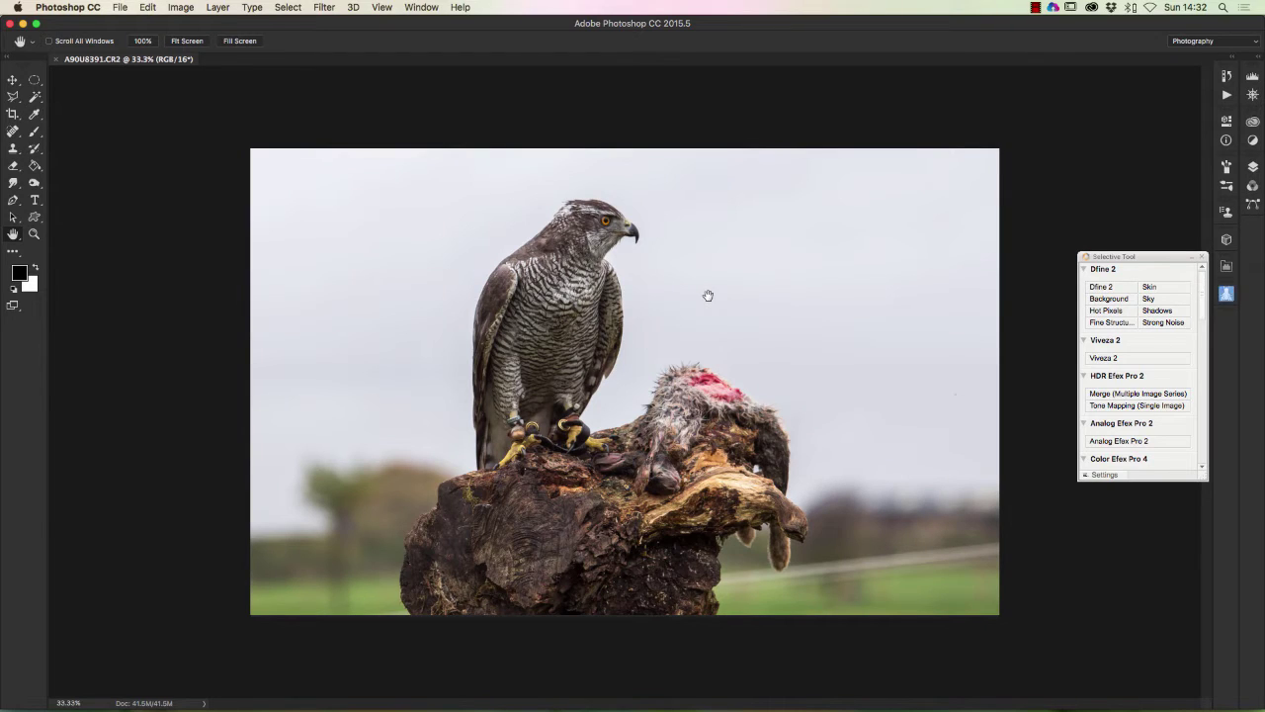
double_click(12, 235)
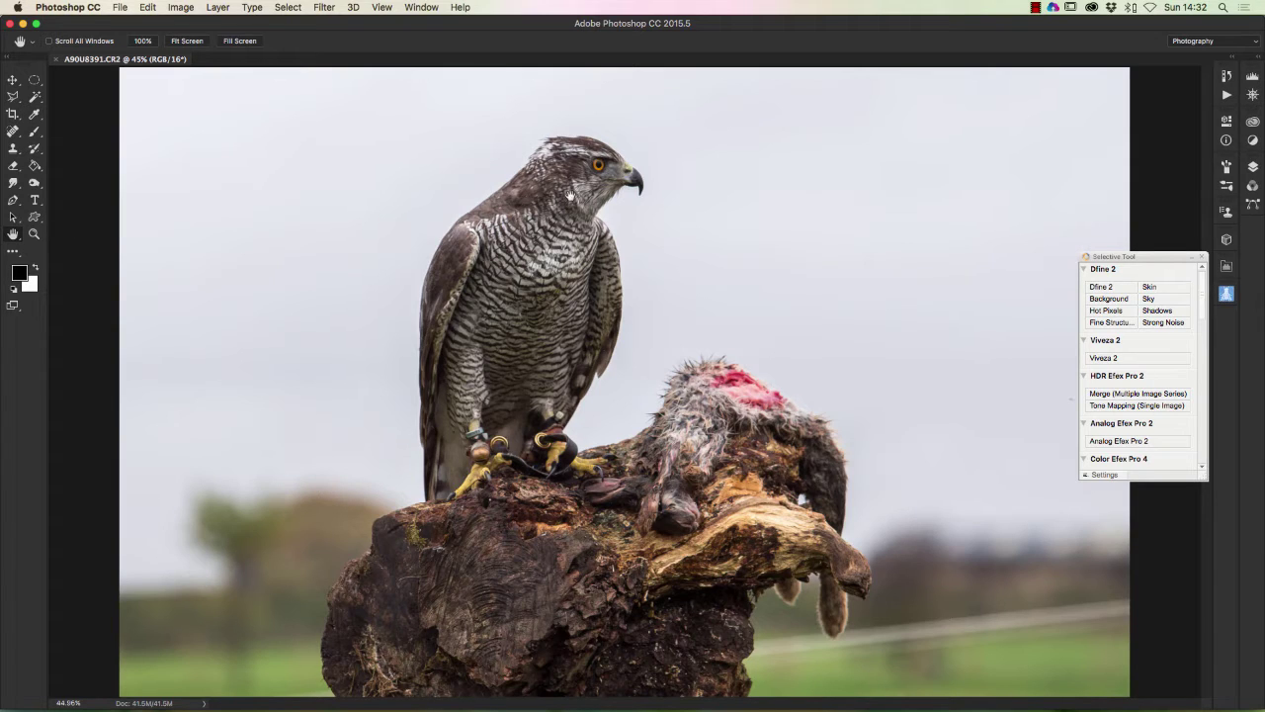
click(1201, 256)
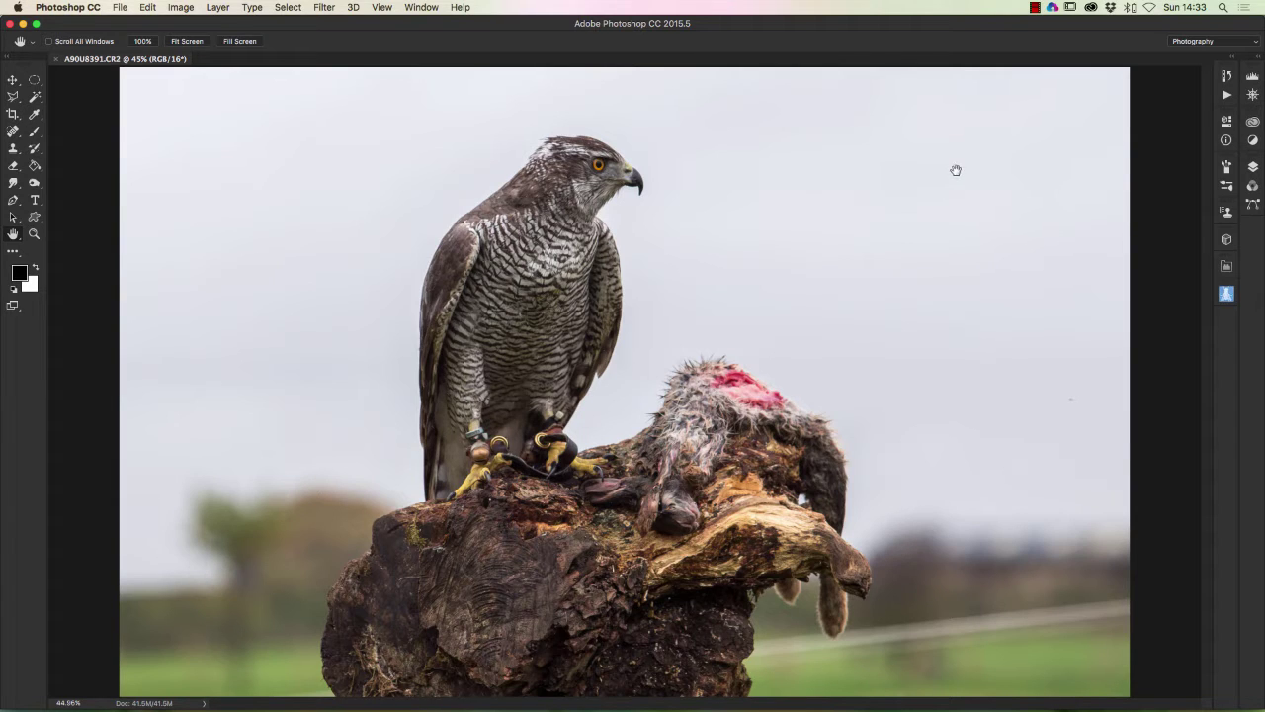
Duplicate the Background layer as "Background copy" within the same document
click(1252, 168)
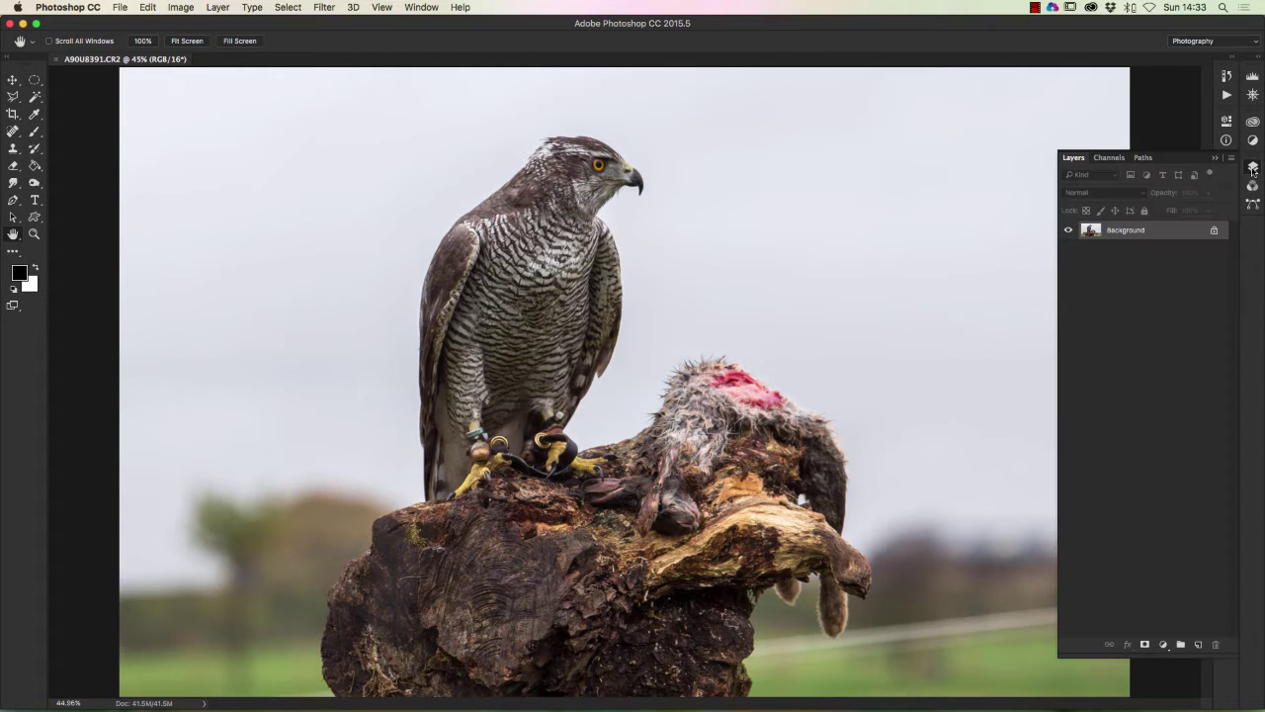
right_click(1133, 234)
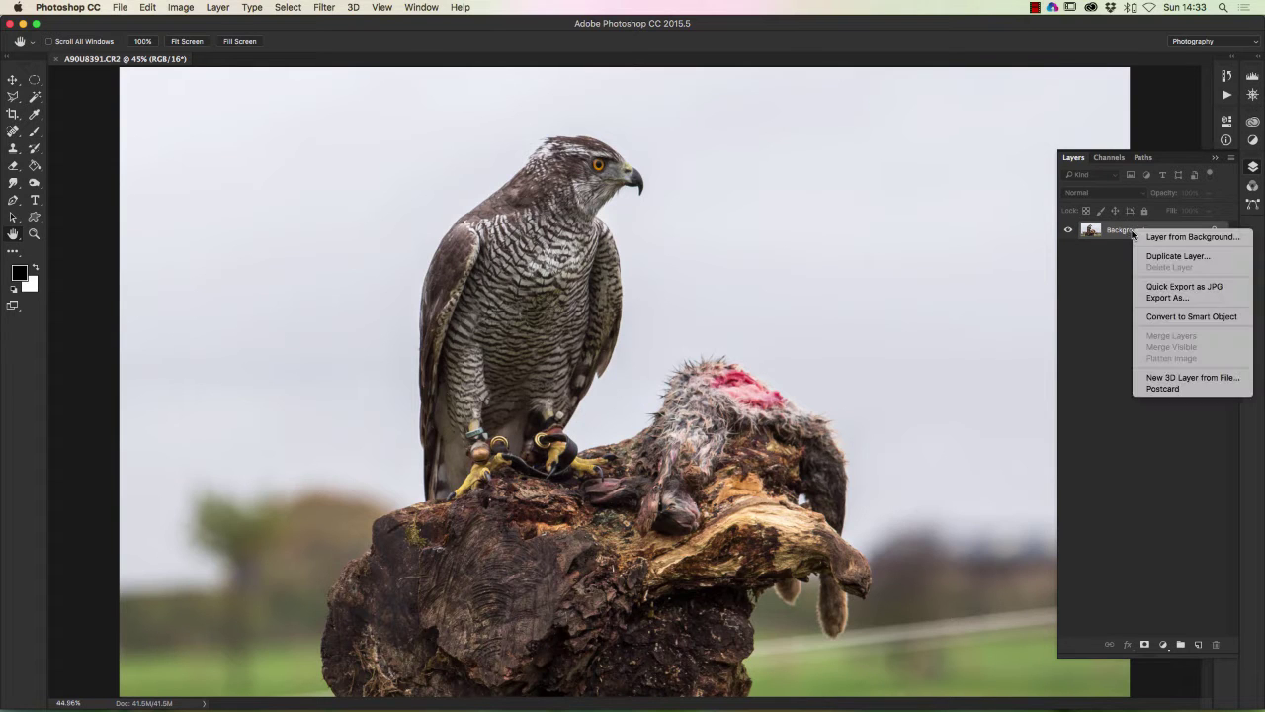
click(1157, 256)
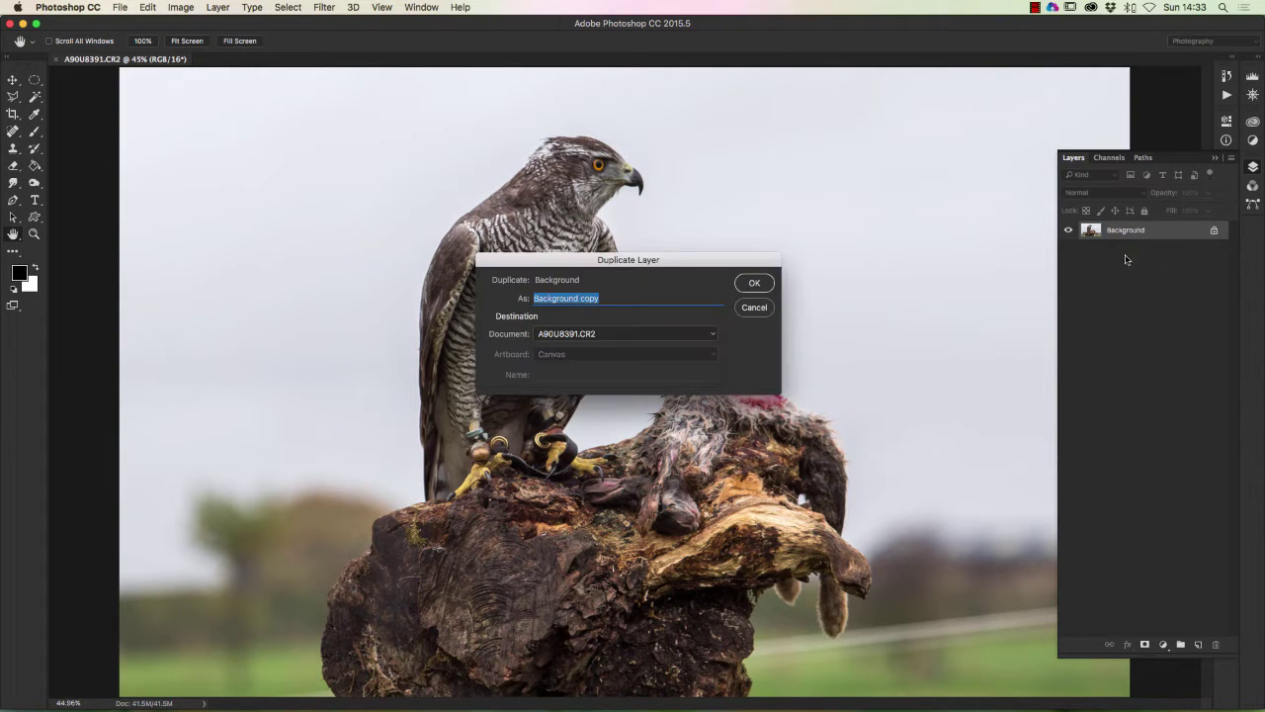
click(756, 285)
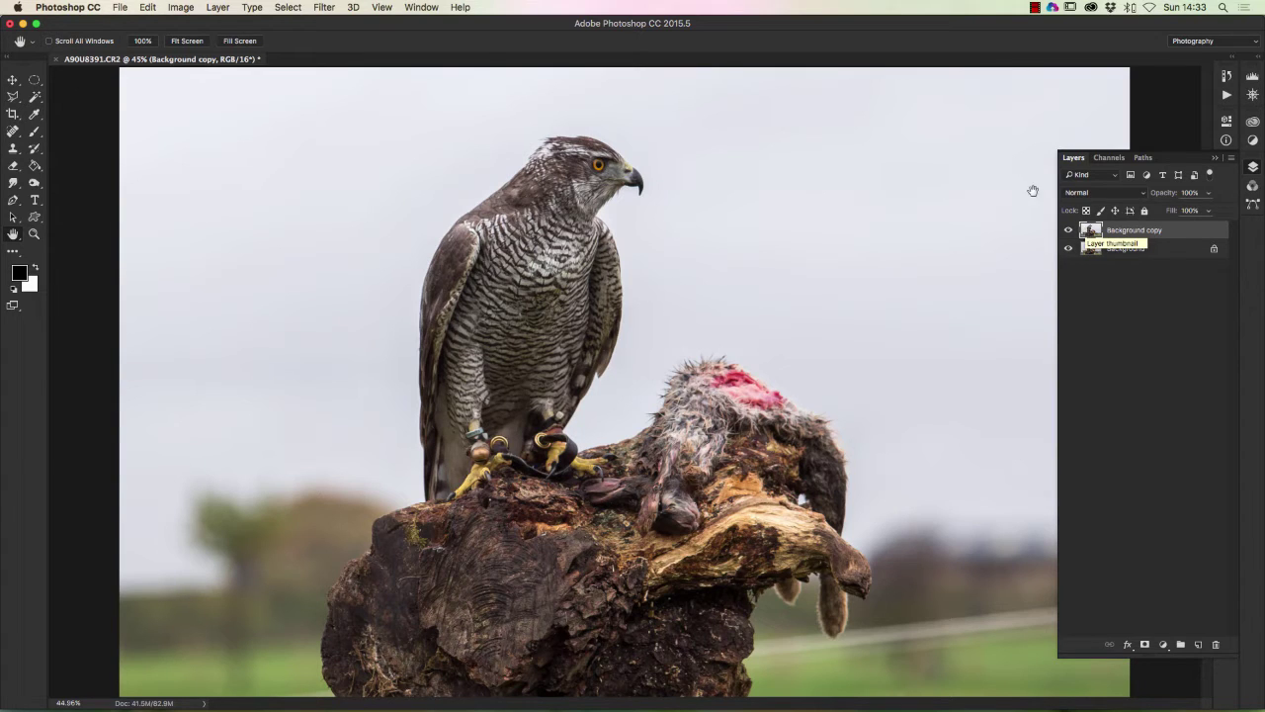
Select the in-focus bird and stump with Focus Area, previewed on white, and output it to a new layer with a layer mask
click(322, 8)
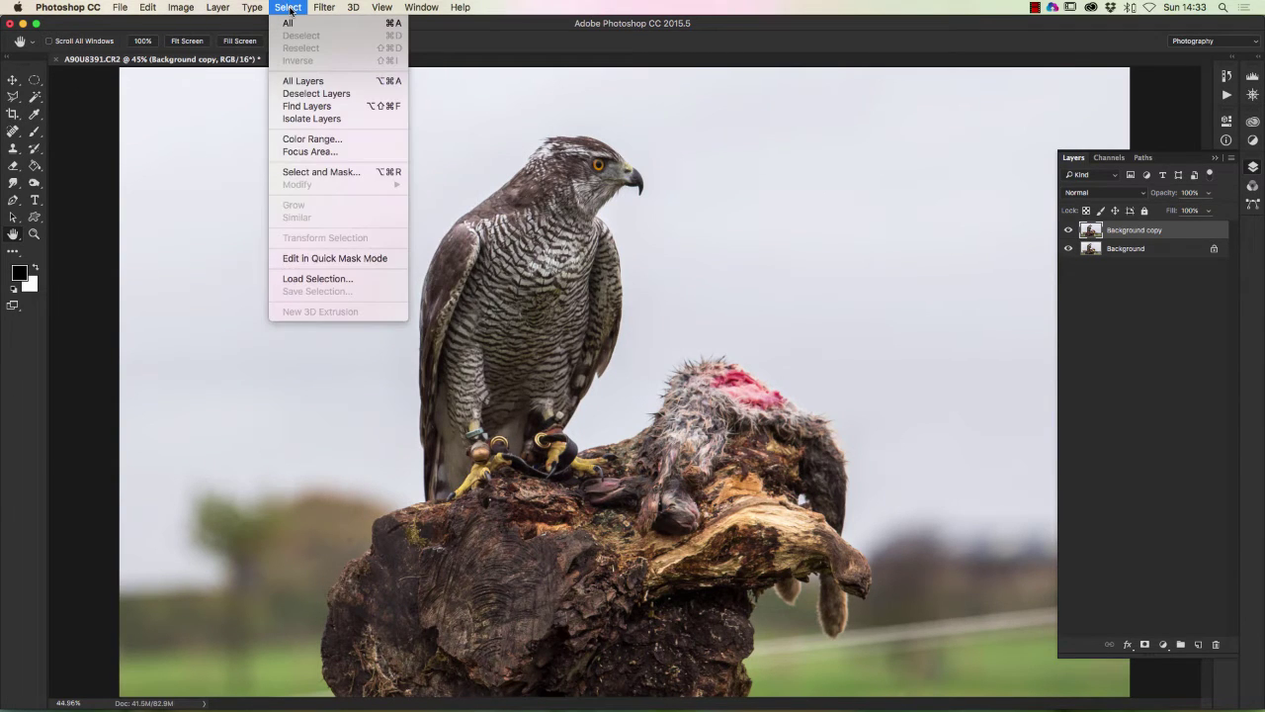
click(289, 8)
click(289, 8)
click(313, 152)
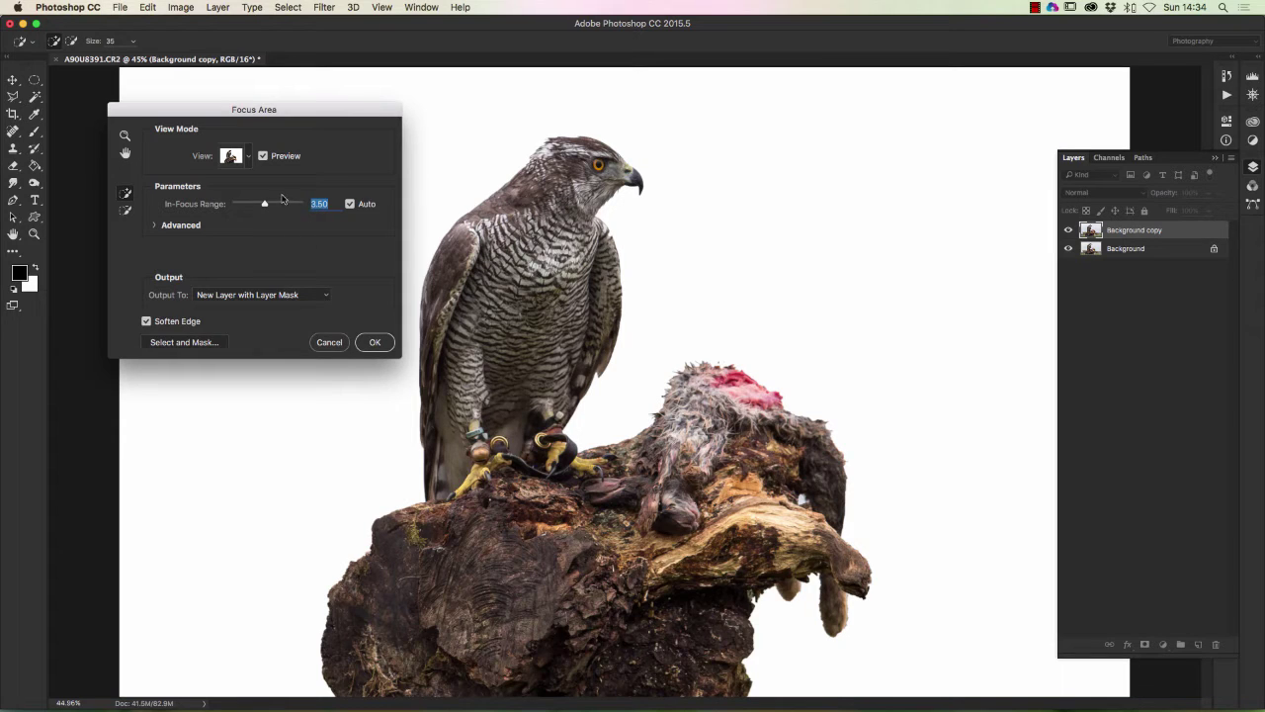
click(249, 159)
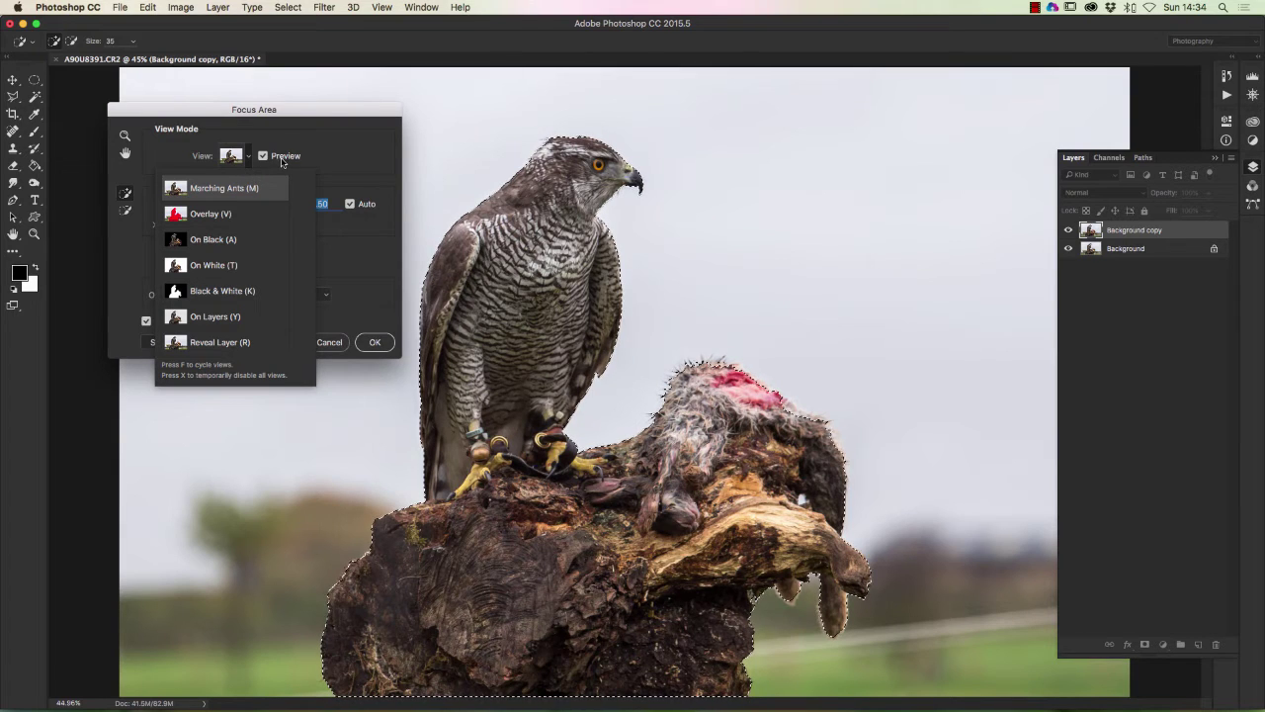
click(249, 163)
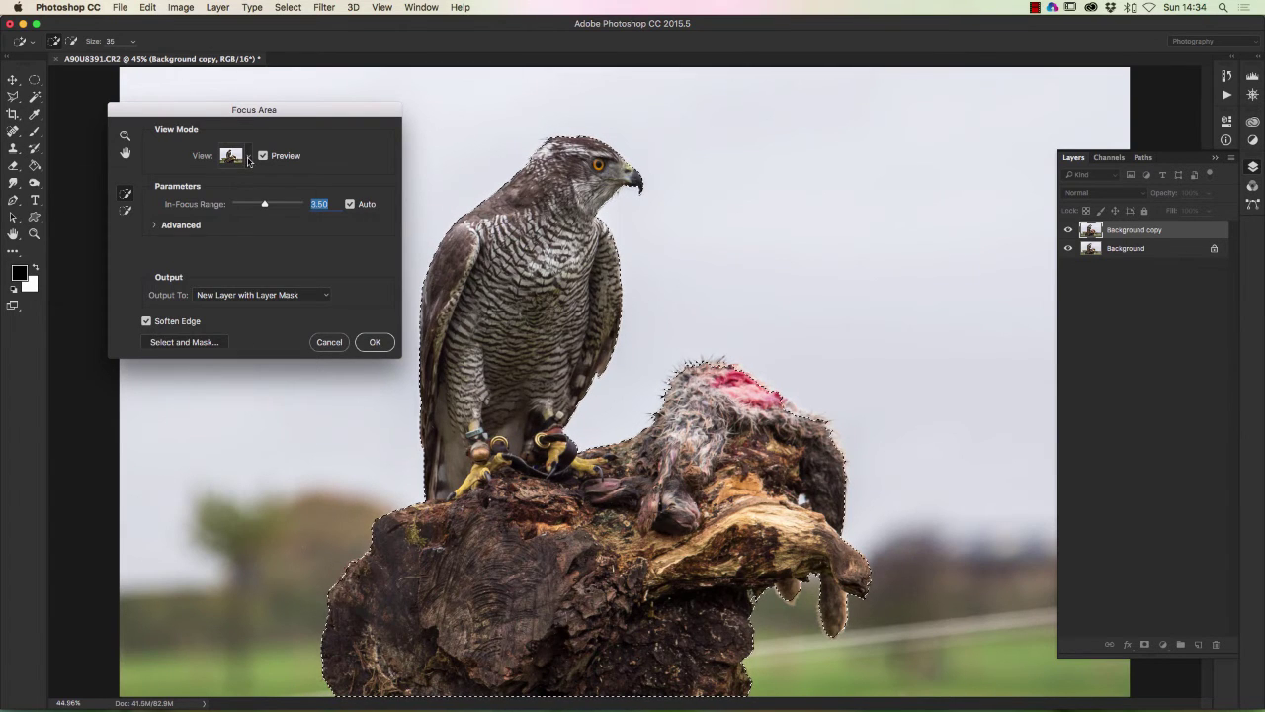
click(249, 163)
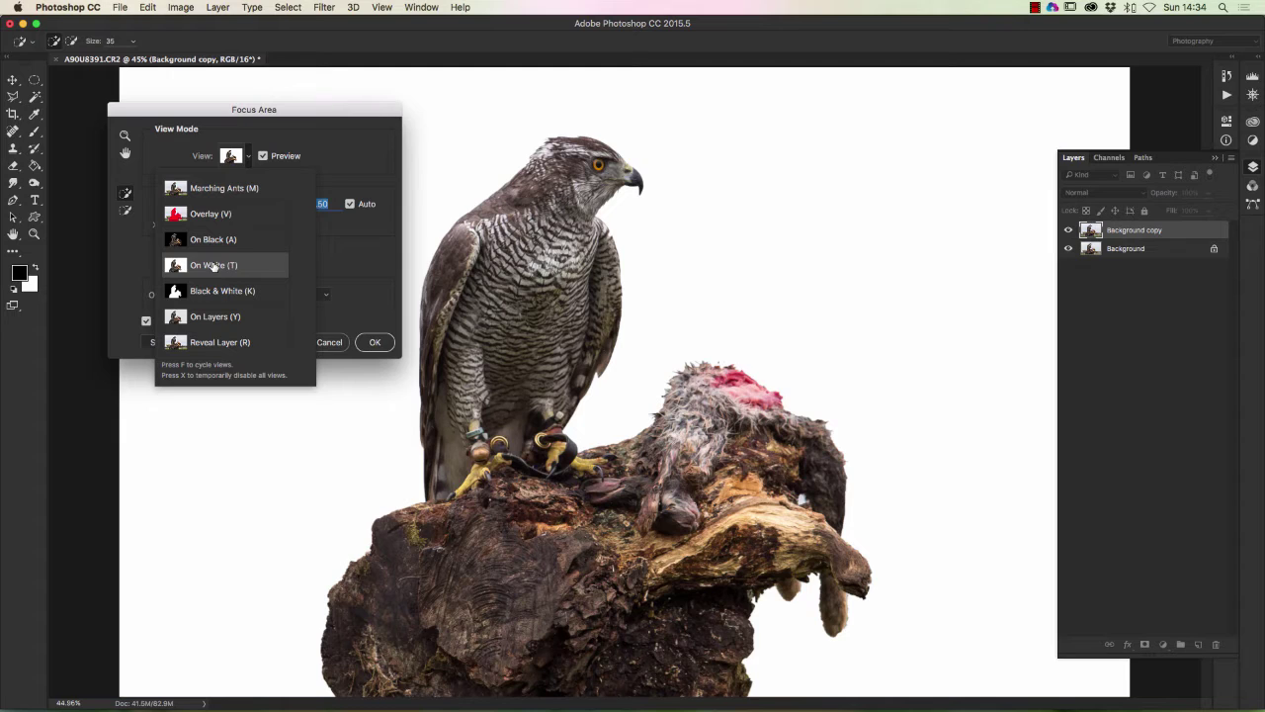
click(368, 256)
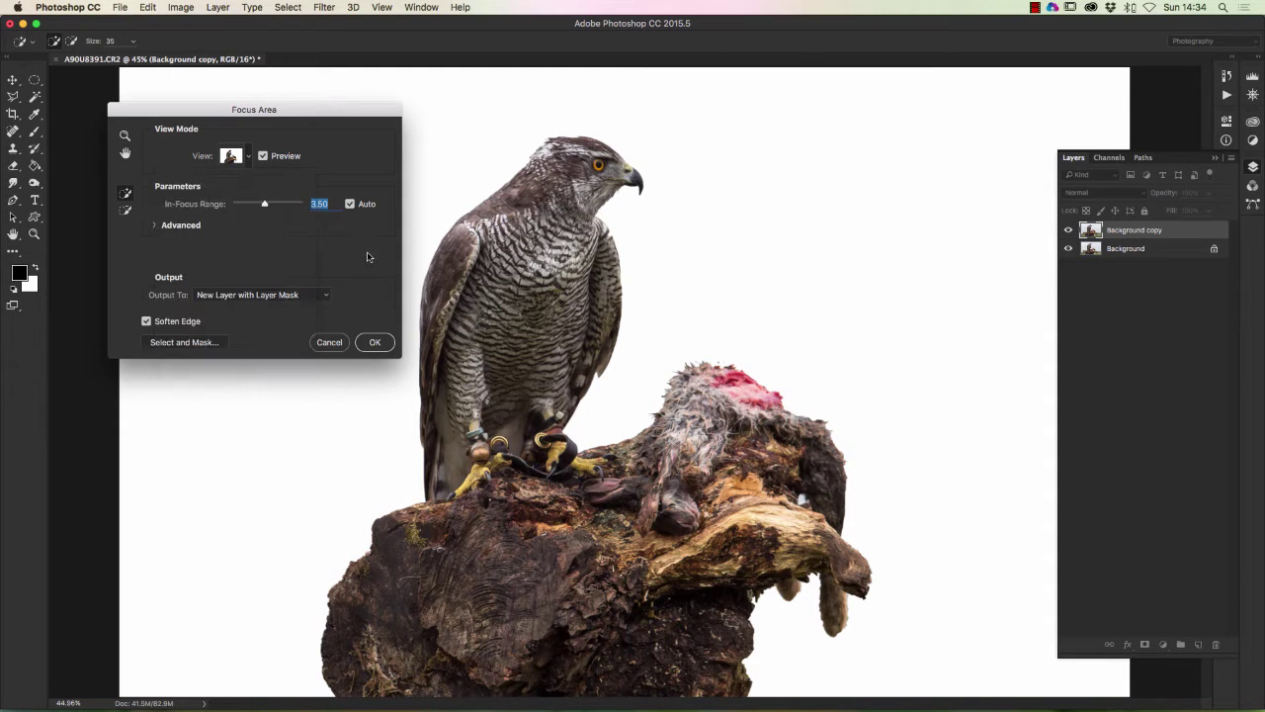
click(370, 344)
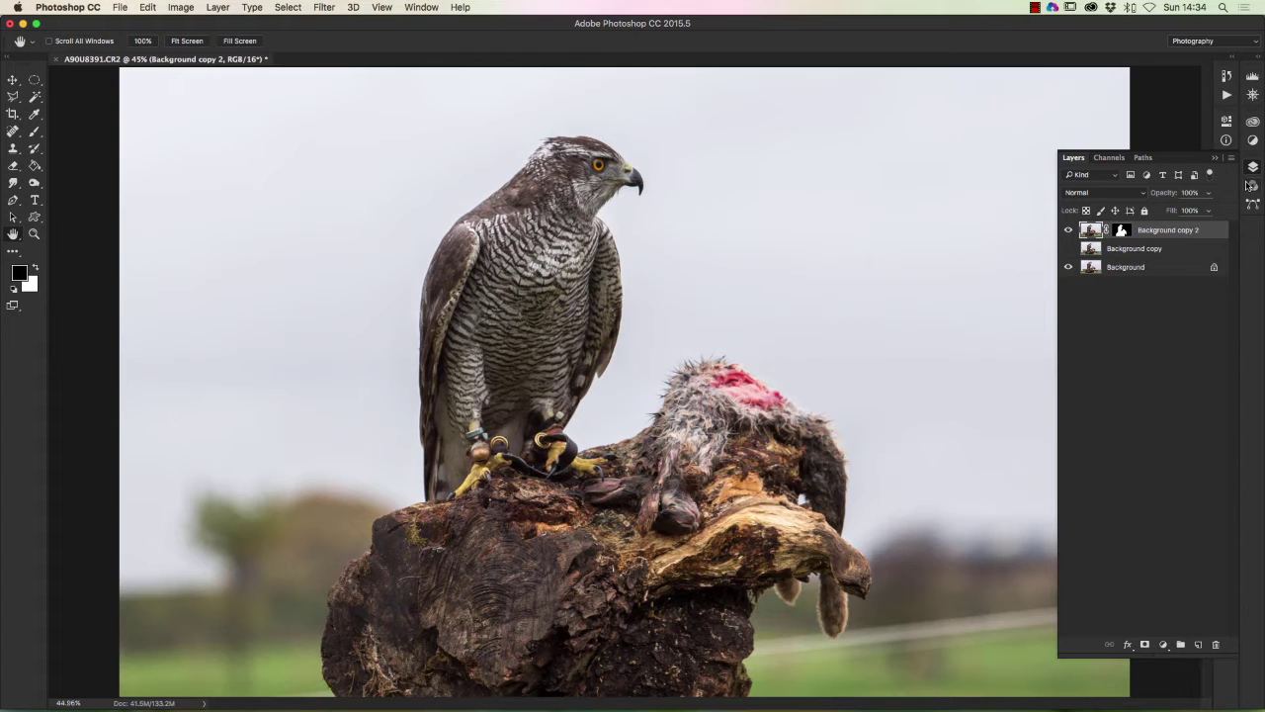
Toggle the Background layer to check the masked cutout, leave it hidden, and show the Background copy layer
click(1065, 269)
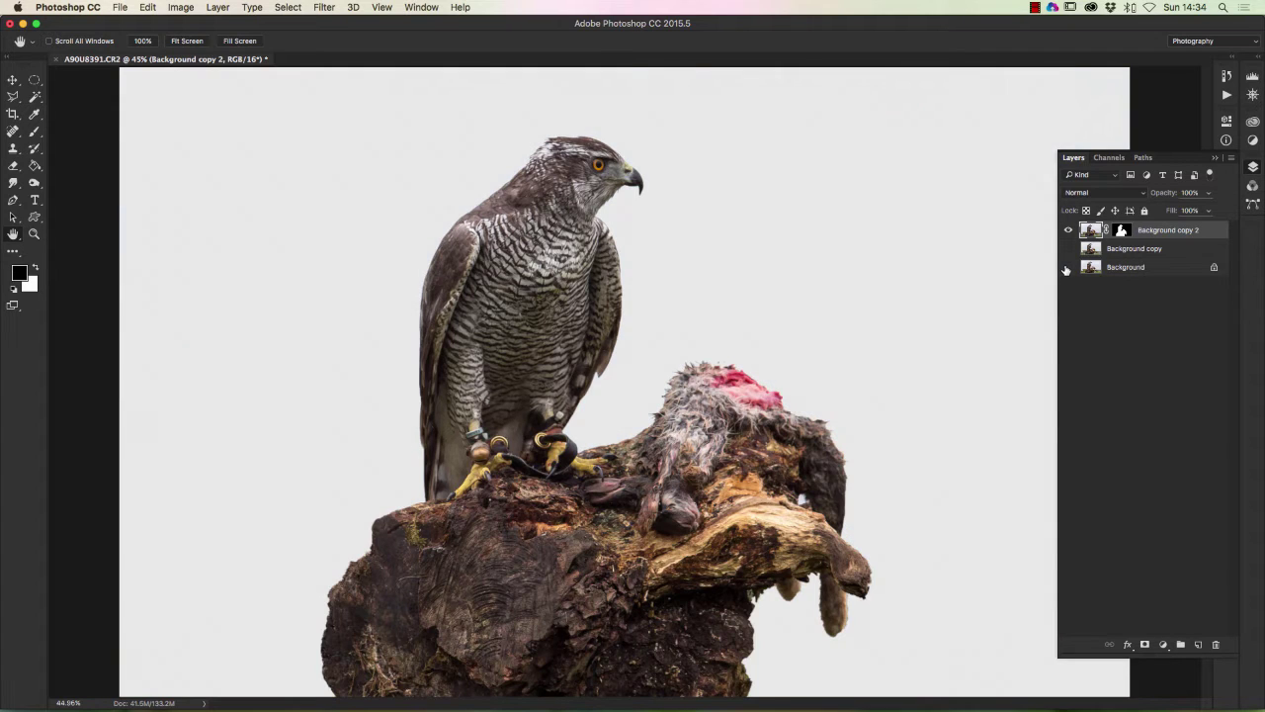
click(1066, 269)
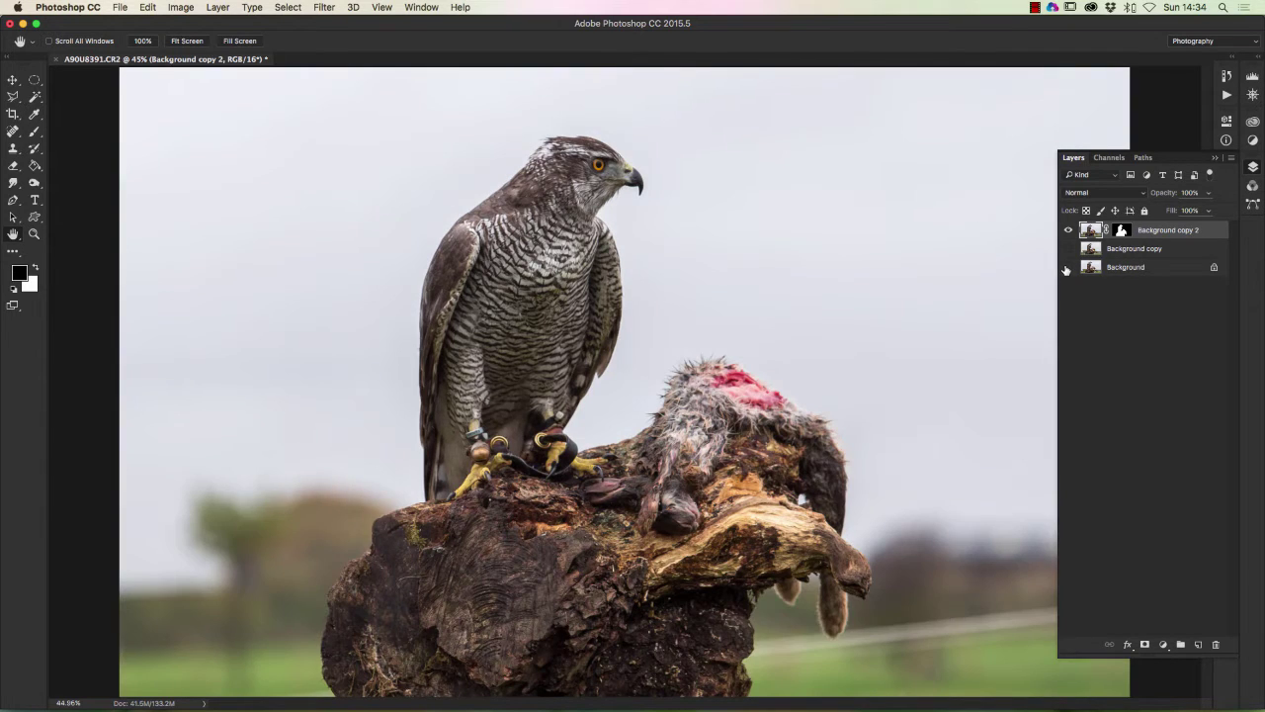
click(1065, 269)
click(1065, 269)
click(1066, 268)
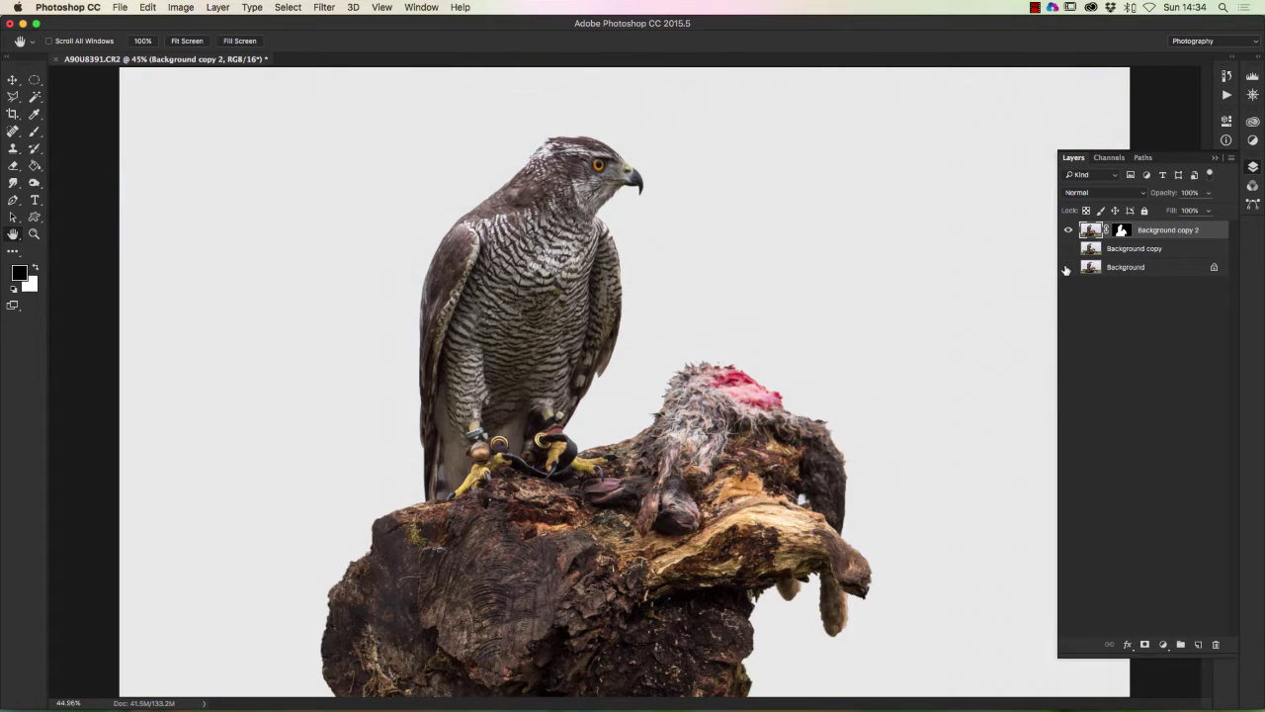
click(1065, 269)
click(1065, 268)
click(1069, 248)
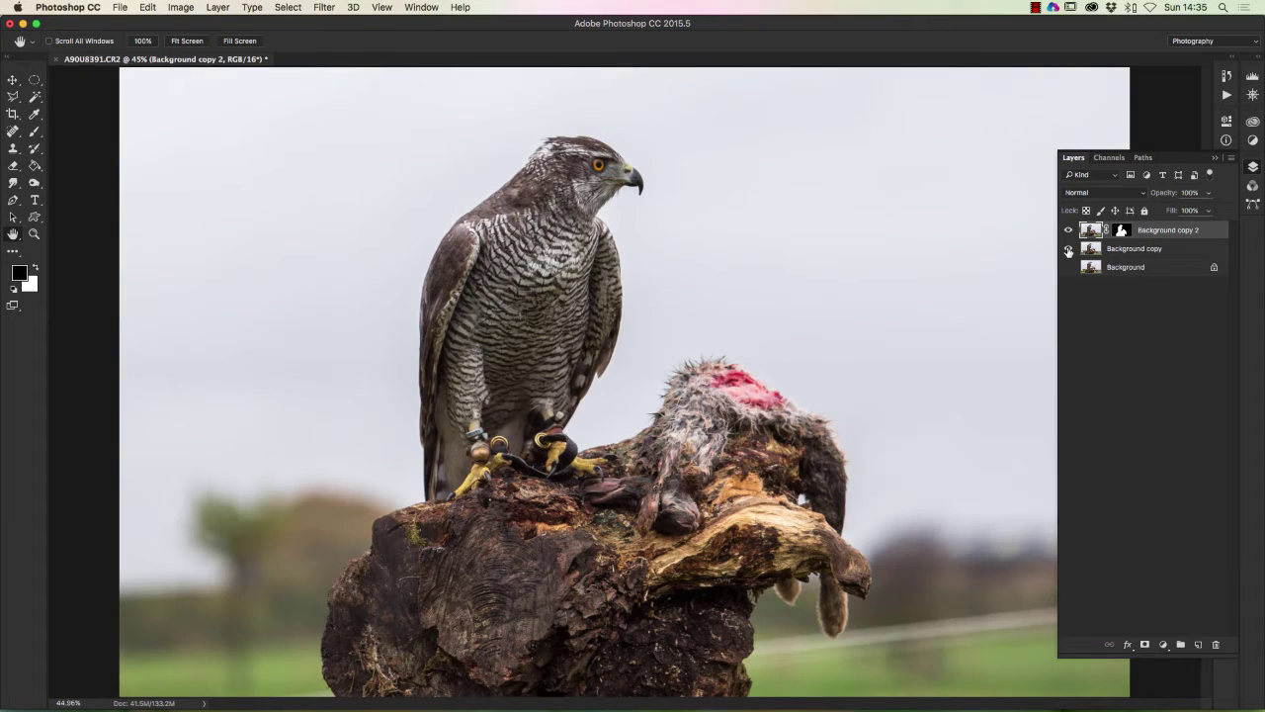
Try a Gaussian Blur with a radius of 53.1 pixels on the Background copy layer
click(1144, 250)
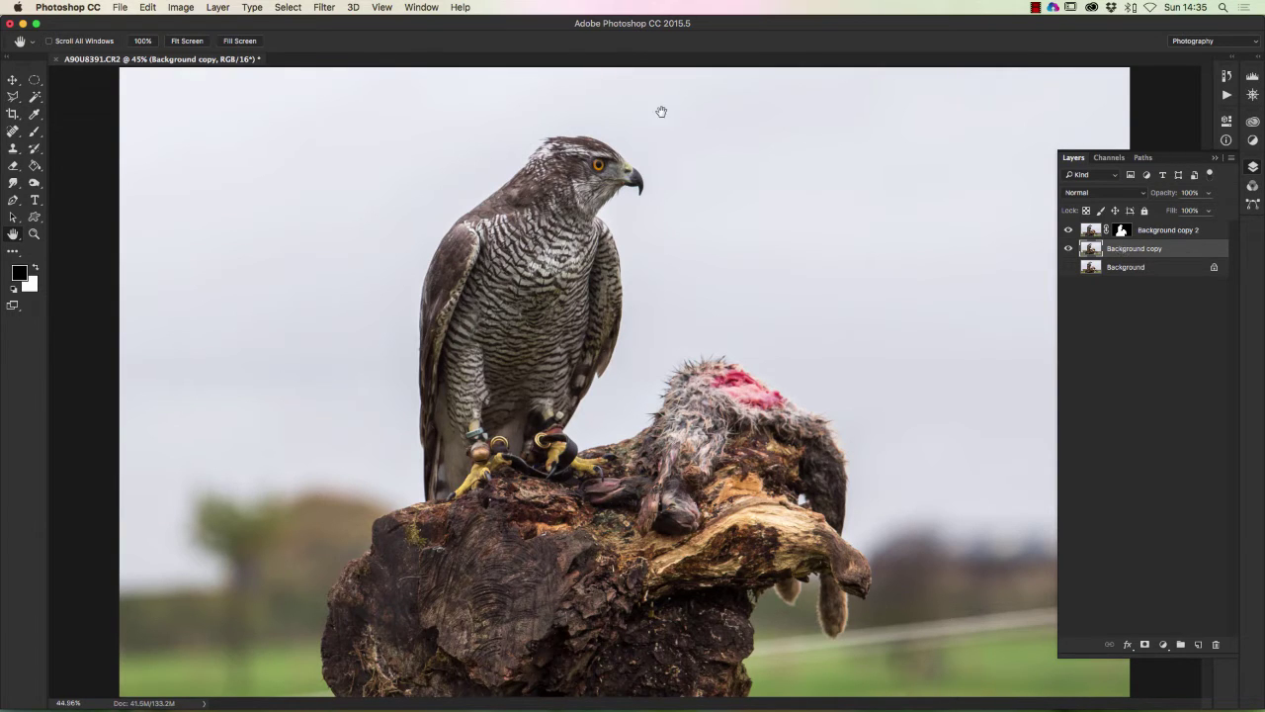
click(326, 8)
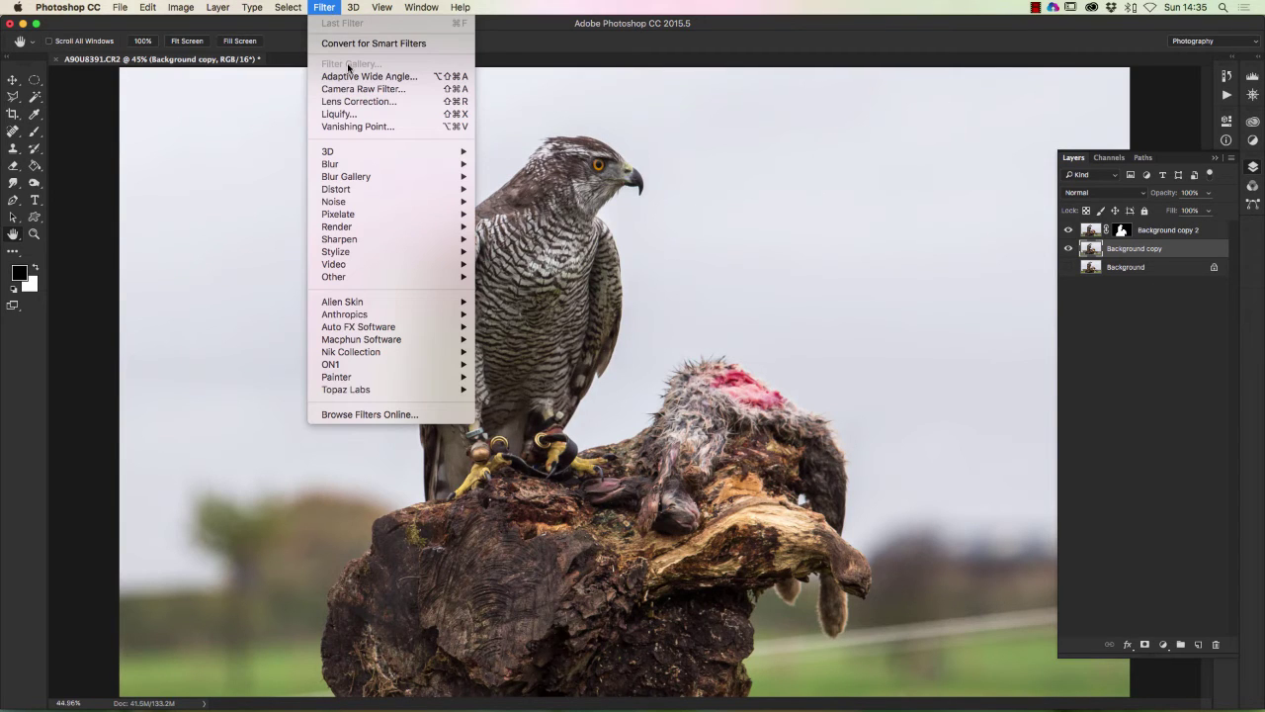
mouse_move(341, 166)
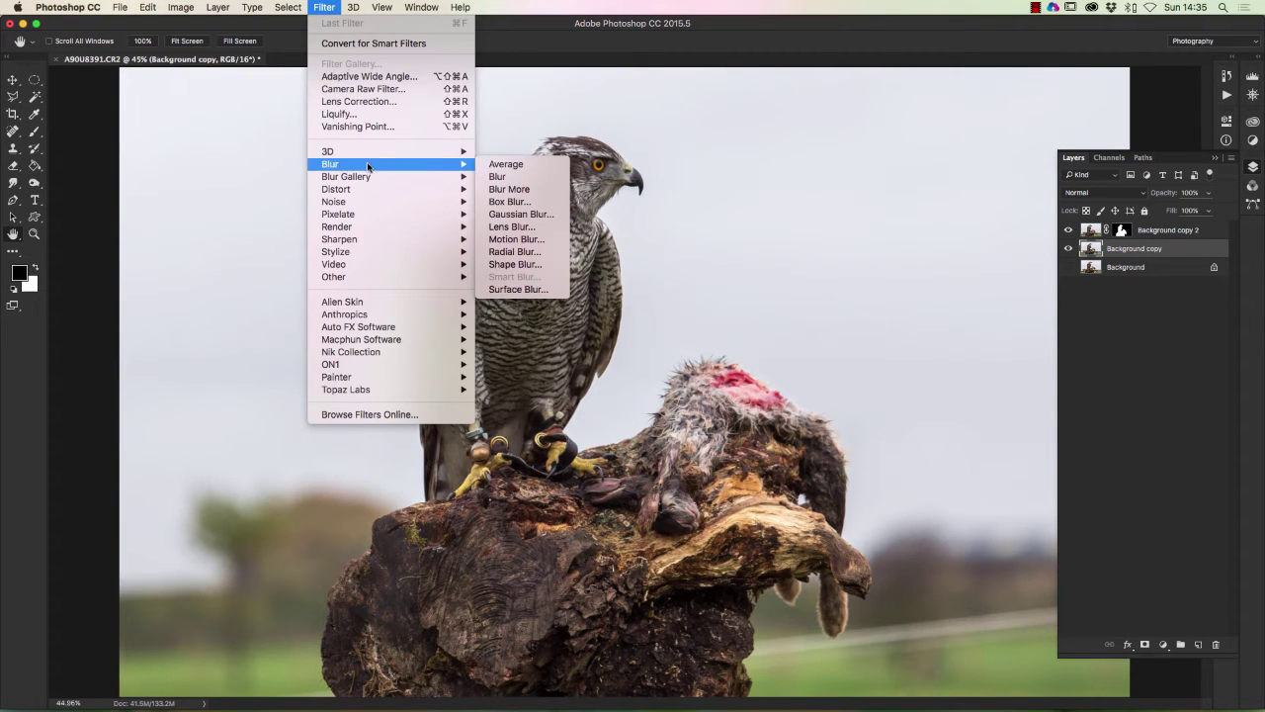
click(518, 215)
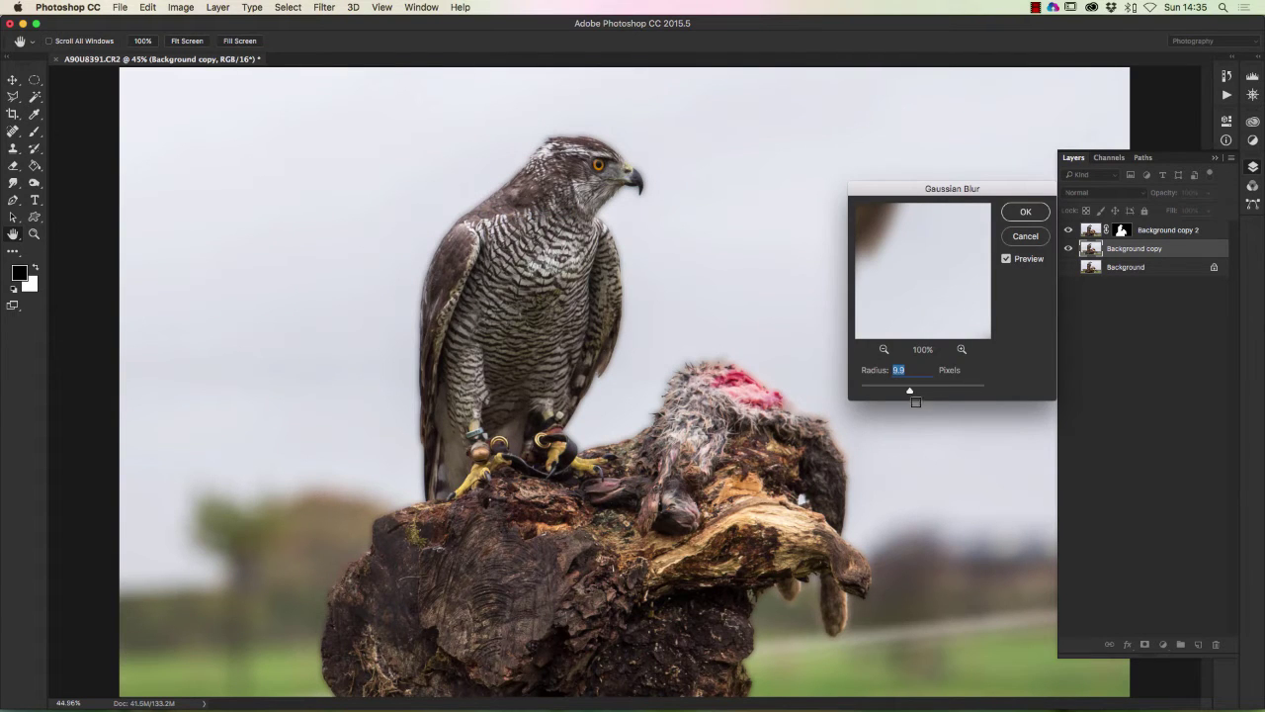
drag(909, 391, 929, 392)
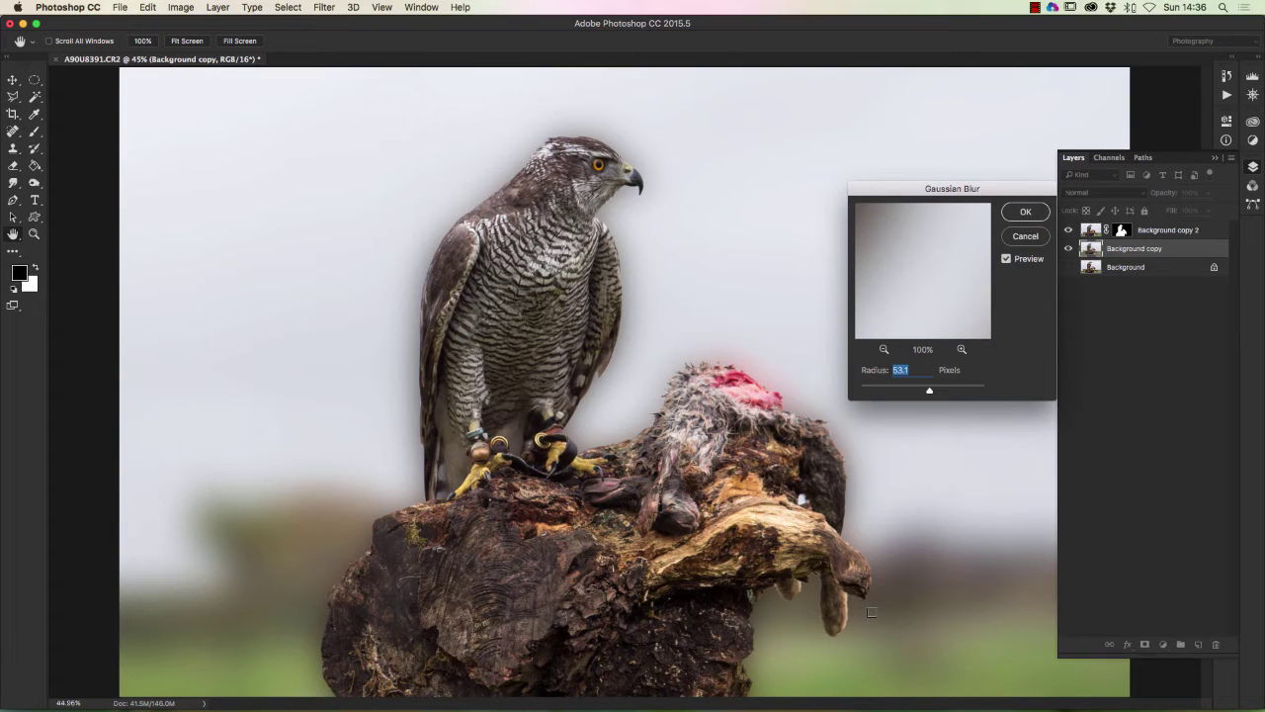
click(1022, 238)
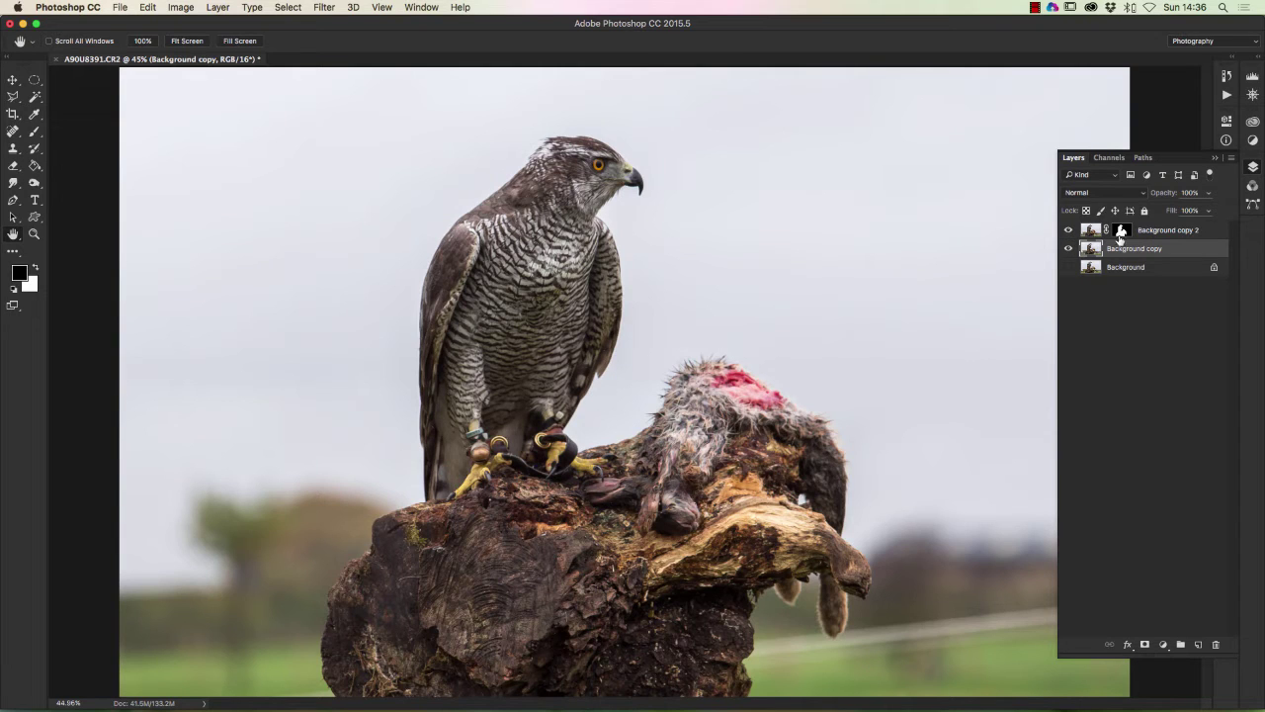
Hide the masked Background copy 2 layer and make the Background copy layer active
click(1156, 231)
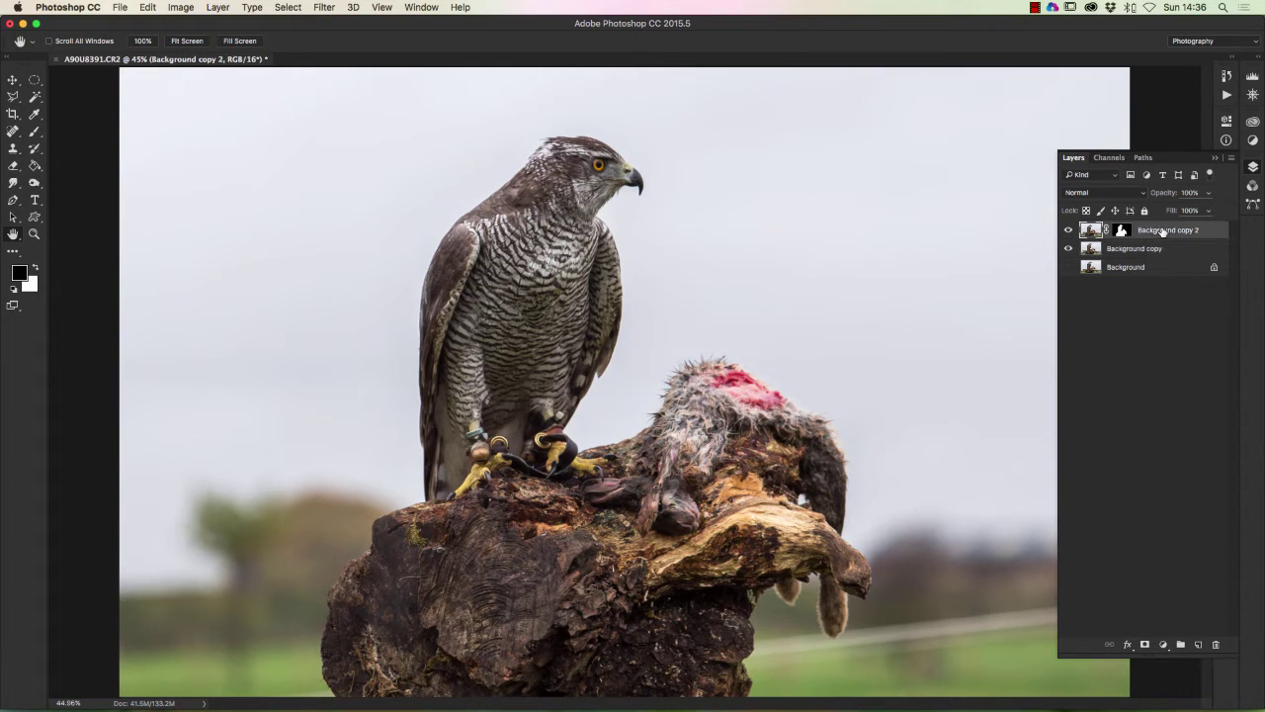
click(1067, 230)
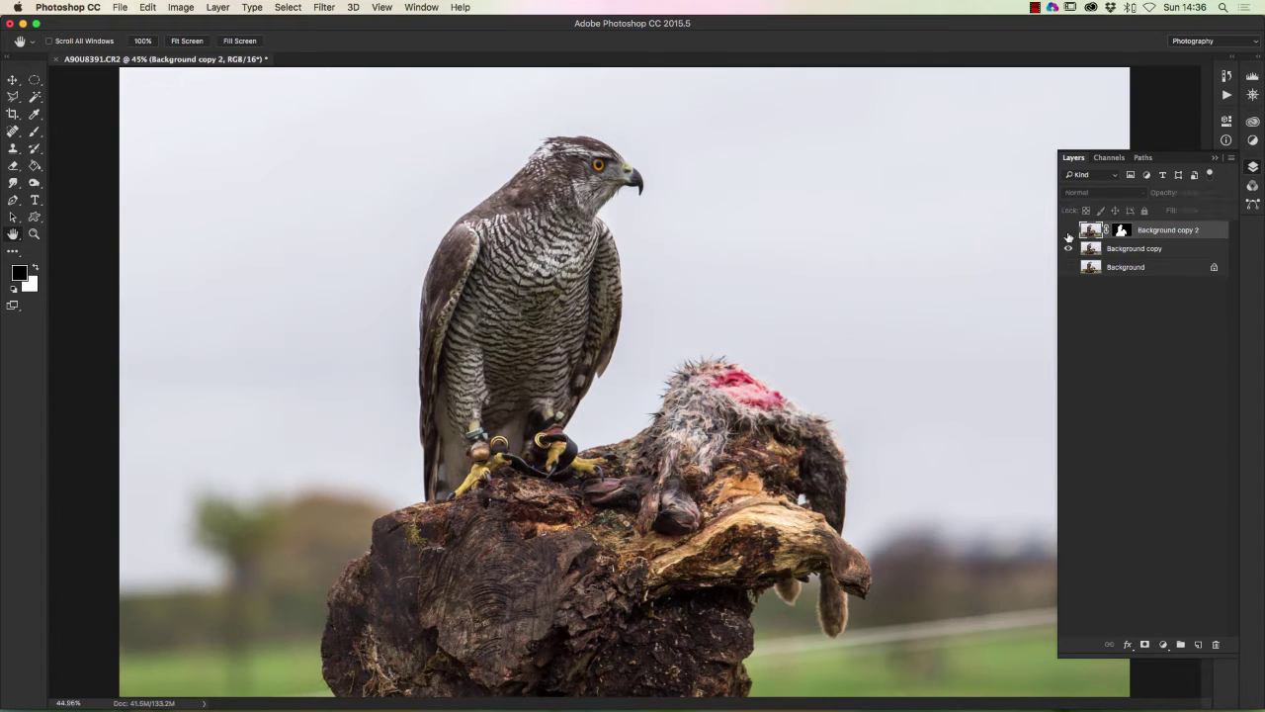
click(1128, 248)
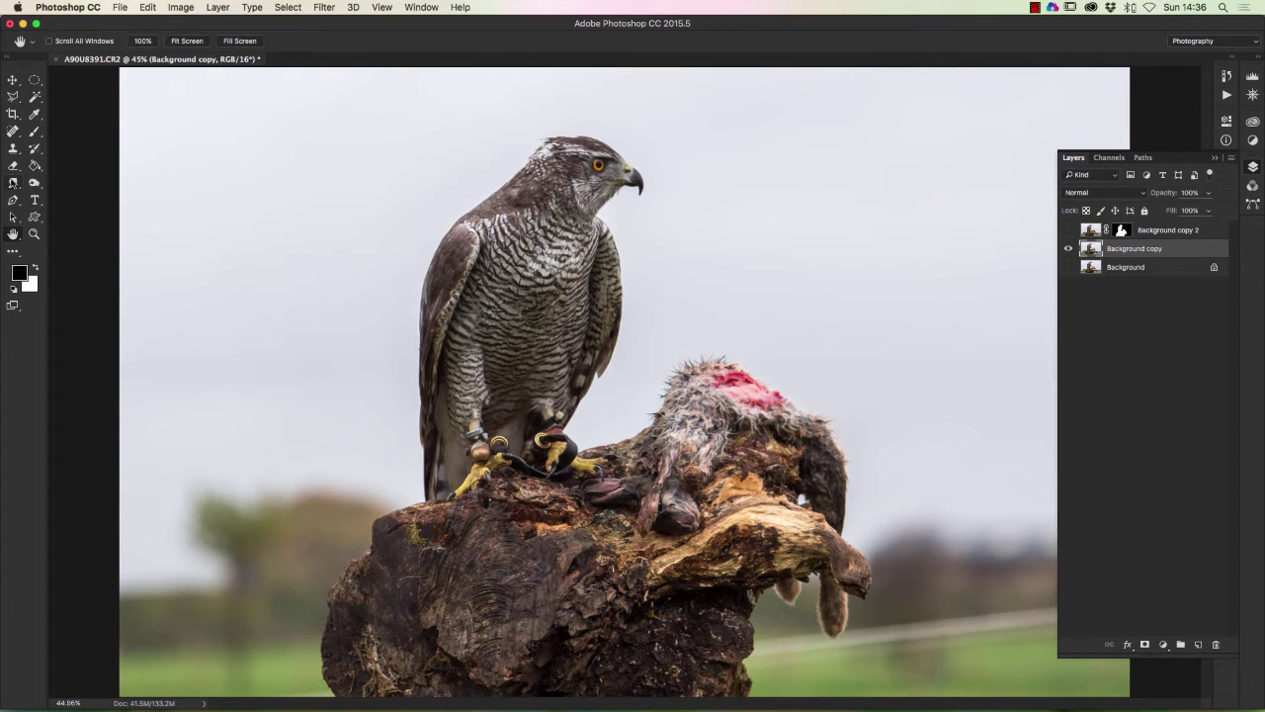
Smudge the background inward over the outer edges of the bird, prey and stump, using a soft 200 px Smudge brush at 88% strength
click(13, 183)
click(12, 182)
click(12, 183)
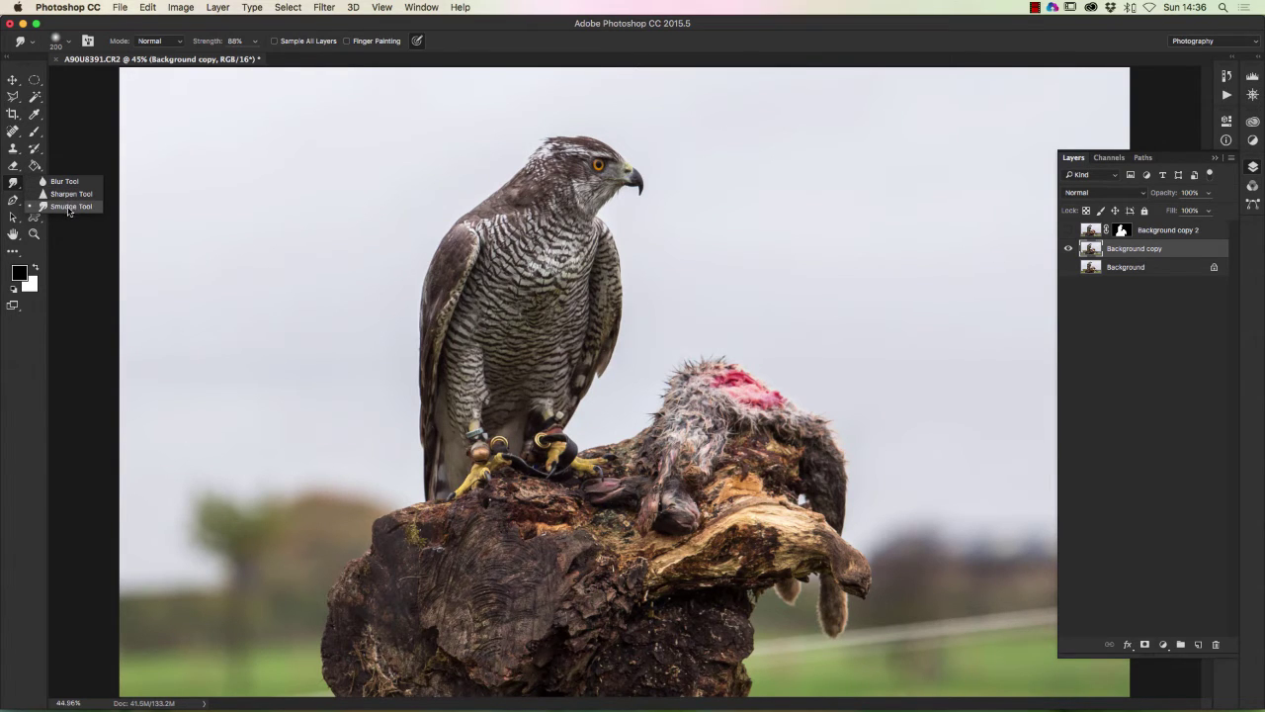
click(69, 208)
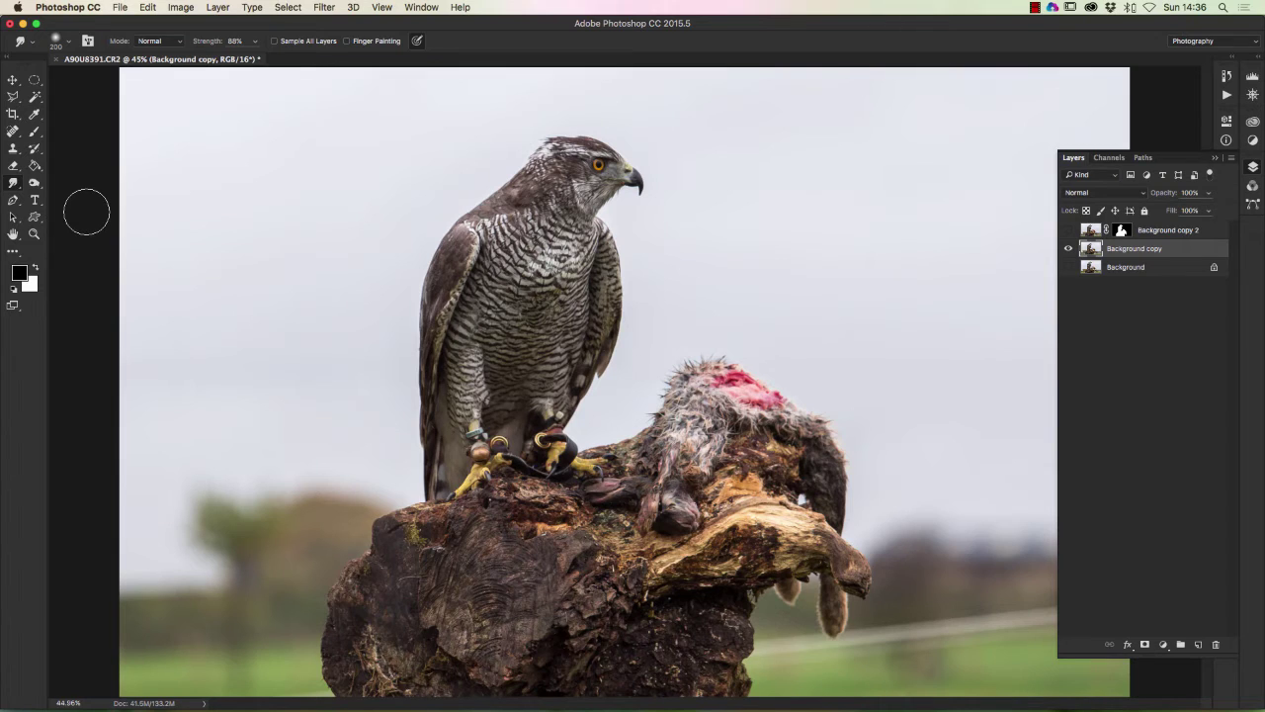
click(69, 44)
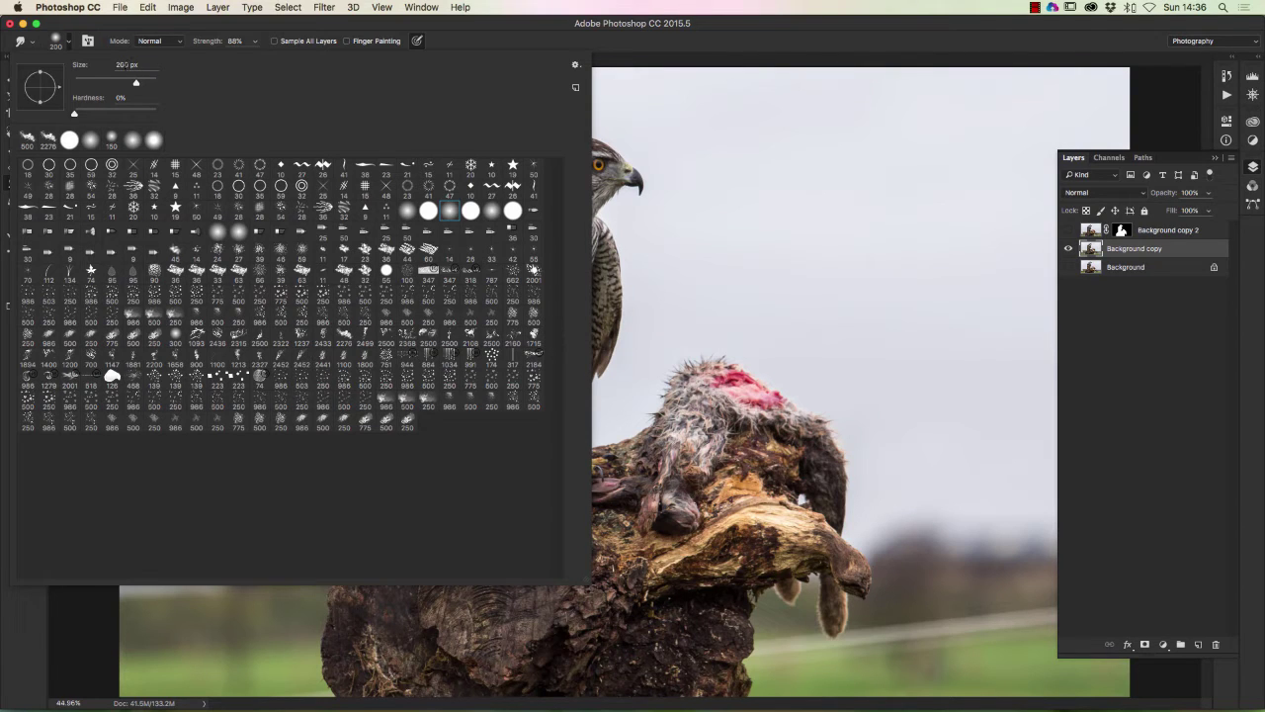
key(Return)
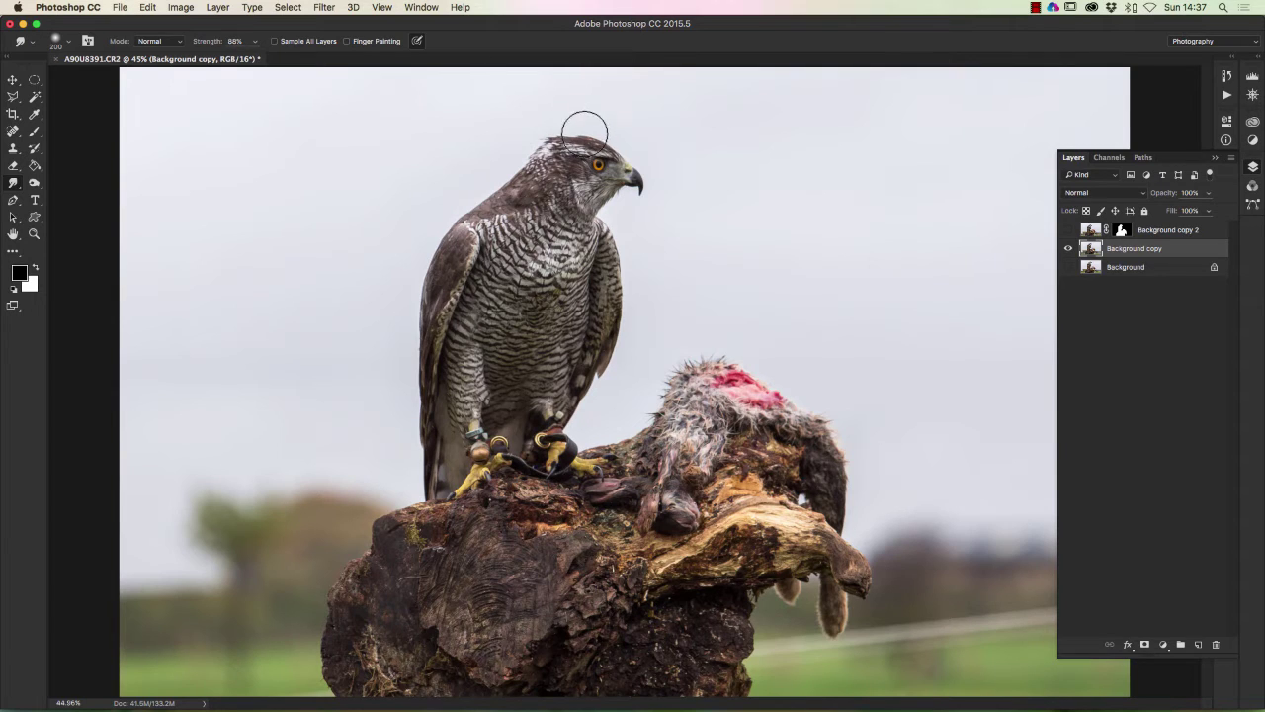
mouse_move(646, 171)
mouse_down()
mouse_move(594, 137)
mouse_move(585, 155)
mouse_move(581, 139)
mouse_move(534, 157)
mouse_move(600, 170)
mouse_move(579, 184)
mouse_move(606, 193)
mouse_move(624, 222)
mouse_move(621, 270)
mouse_move(609, 272)
mouse_move(624, 279)
mouse_move(624, 298)
mouse_move(610, 301)
mouse_move(624, 310)
mouse_move(602, 324)
mouse_move(614, 336)
mouse_move(583, 338)
mouse_move(620, 387)
mouse_move(576, 367)
mouse_move(581, 387)
mouse_move(547, 419)
mouse_move(576, 425)
mouse_move(562, 447)
mouse_move(582, 434)
mouse_move(587, 446)
mouse_move(630, 405)
mouse_move(637, 413)
mouse_move(658, 372)
mouse_move(712, 346)
mouse_move(707, 369)
mouse_move(755, 357)
mouse_move(726, 379)
mouse_move(784, 384)
mouse_move(808, 425)
mouse_move(830, 417)
mouse_move(804, 442)
mouse_move(694, 372)
mouse_move(682, 397)
mouse_move(756, 405)
mouse_up()
mouse_move(888, 442)
mouse_down()
mouse_move(835, 476)
mouse_move(858, 508)
mouse_move(844, 537)
mouse_move(826, 521)
mouse_move(870, 599)
mouse_move(834, 612)
mouse_move(822, 597)
mouse_move(829, 617)
mouse_move(805, 601)
mouse_move(815, 617)
mouse_move(763, 630)
mouse_move(814, 609)
mouse_move(743, 620)
mouse_move(874, 577)
mouse_move(823, 583)
mouse_move(781, 567)
mouse_move(828, 546)
mouse_move(773, 541)
mouse_move(823, 495)
mouse_move(775, 501)
mouse_move(784, 471)
mouse_move(795, 468)
mouse_move(785, 475)
mouse_move(823, 534)
mouse_move(804, 549)
mouse_move(760, 544)
mouse_move(841, 560)
mouse_up()
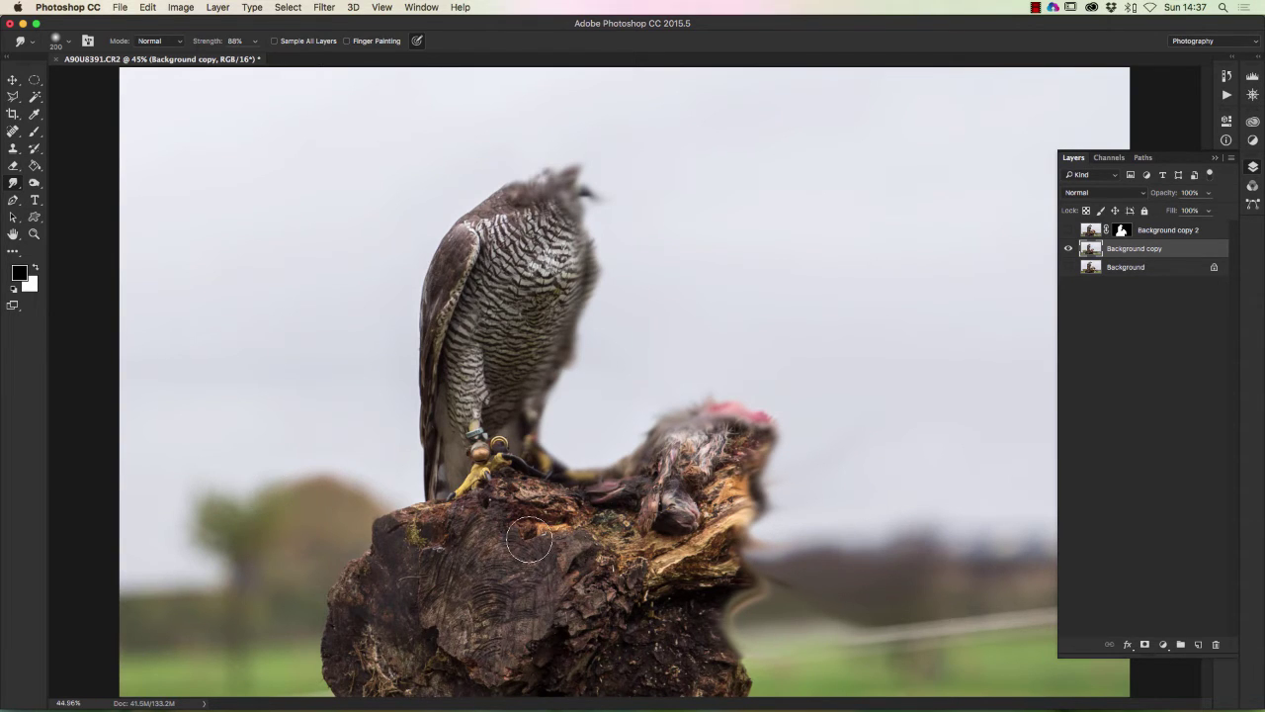
mouse_move(433, 341)
mouse_down()
mouse_move(421, 279)
mouse_move(434, 281)
mouse_move(436, 254)
mouse_move(471, 211)
mouse_move(587, 155)
mouse_move(570, 184)
mouse_move(447, 210)
mouse_move(455, 246)
mouse_move(423, 294)
mouse_move(431, 336)
mouse_move(409, 397)
mouse_move(412, 384)
mouse_move(430, 389)
mouse_move(414, 424)
mouse_move(432, 494)
mouse_move(416, 509)
mouse_move(438, 516)
mouse_move(378, 530)
mouse_move(393, 534)
mouse_move(368, 560)
mouse_move(390, 566)
mouse_move(358, 578)
mouse_move(377, 578)
mouse_move(342, 621)
mouse_move(341, 608)
mouse_move(358, 607)
mouse_move(331, 657)
mouse_move(356, 649)
mouse_move(335, 675)
mouse_move(366, 689)
mouse_move(373, 665)
mouse_move(355, 621)
mouse_move(368, 626)
mouse_move(410, 530)
mouse_up()
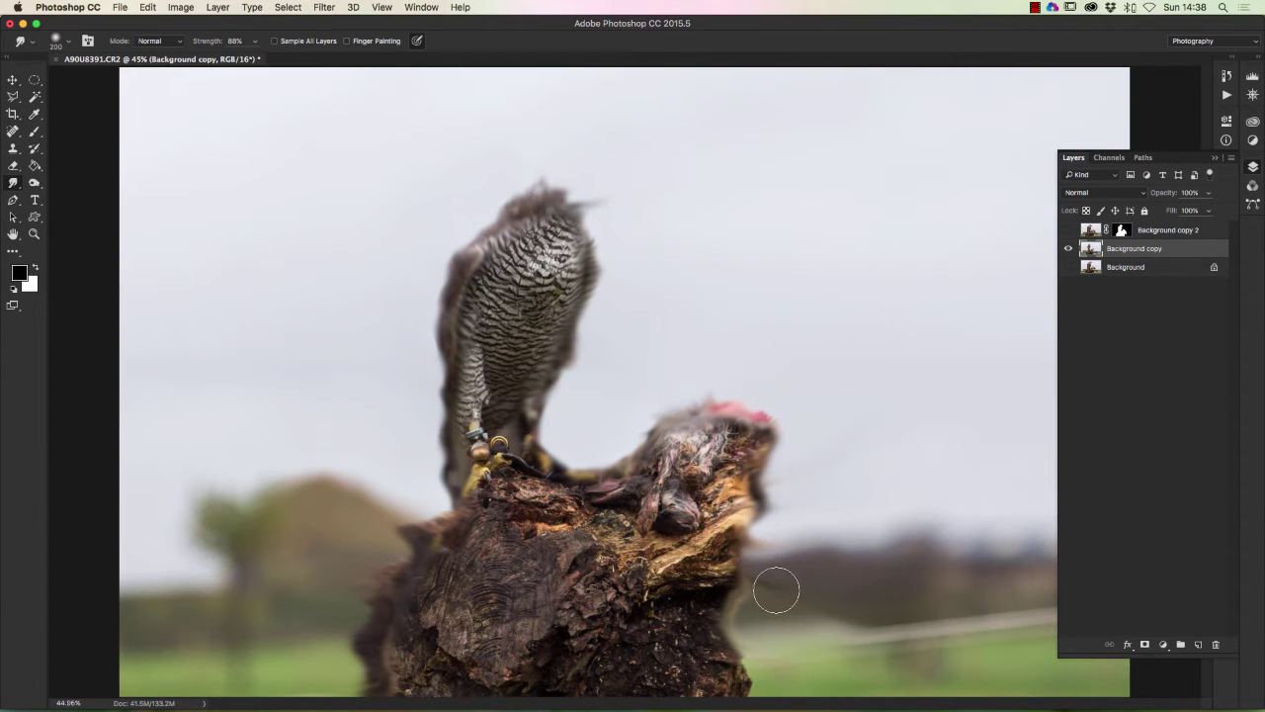
Smudge the background further in over the remaining edges of the prey, bird's head, stump and talons on the Background copy layer
mouse_move(774, 547)
mouse_down()
mouse_move(757, 537)
mouse_move(771, 503)
mouse_move(743, 484)
mouse_up()
mouse_move(804, 411)
mouse_down()
mouse_move(767, 439)
mouse_move(771, 419)
mouse_move(727, 405)
mouse_up()
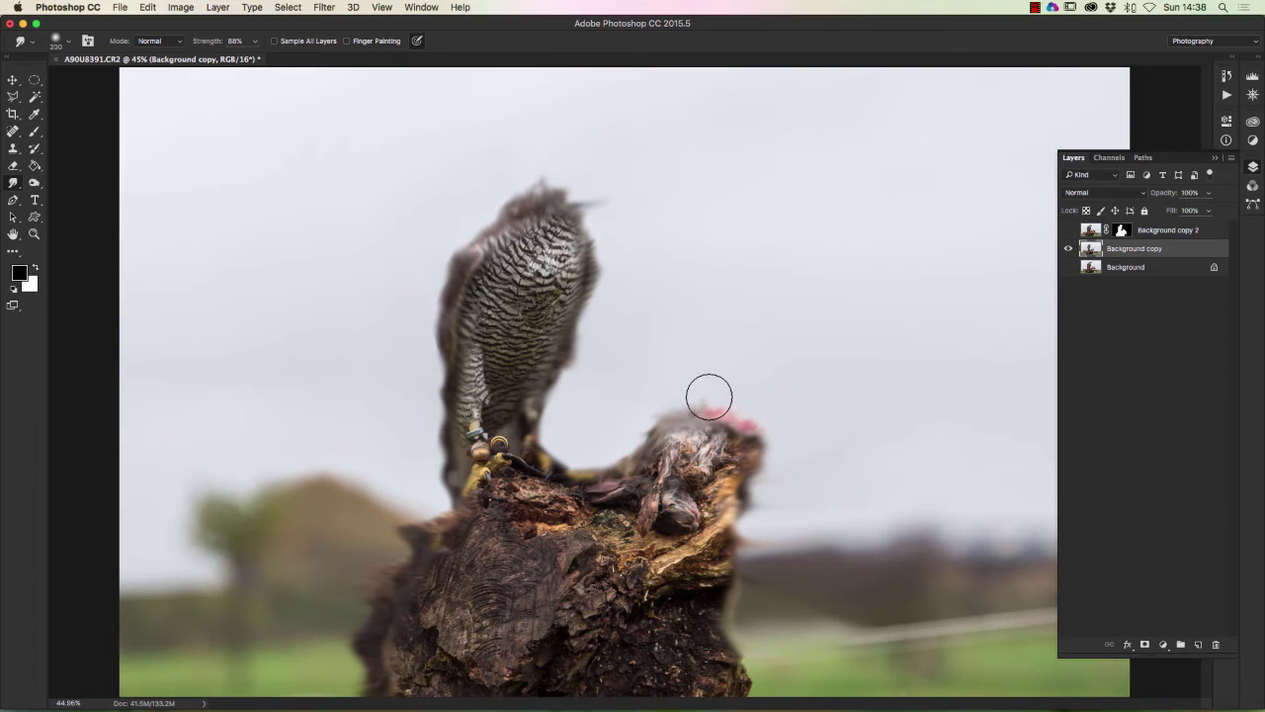
mouse_move(591, 194)
mouse_down()
mouse_move(433, 253)
mouse_move(541, 182)
mouse_move(579, 195)
mouse_move(575, 209)
mouse_move(482, 249)
mouse_move(590, 213)
mouse_move(591, 279)
mouse_up()
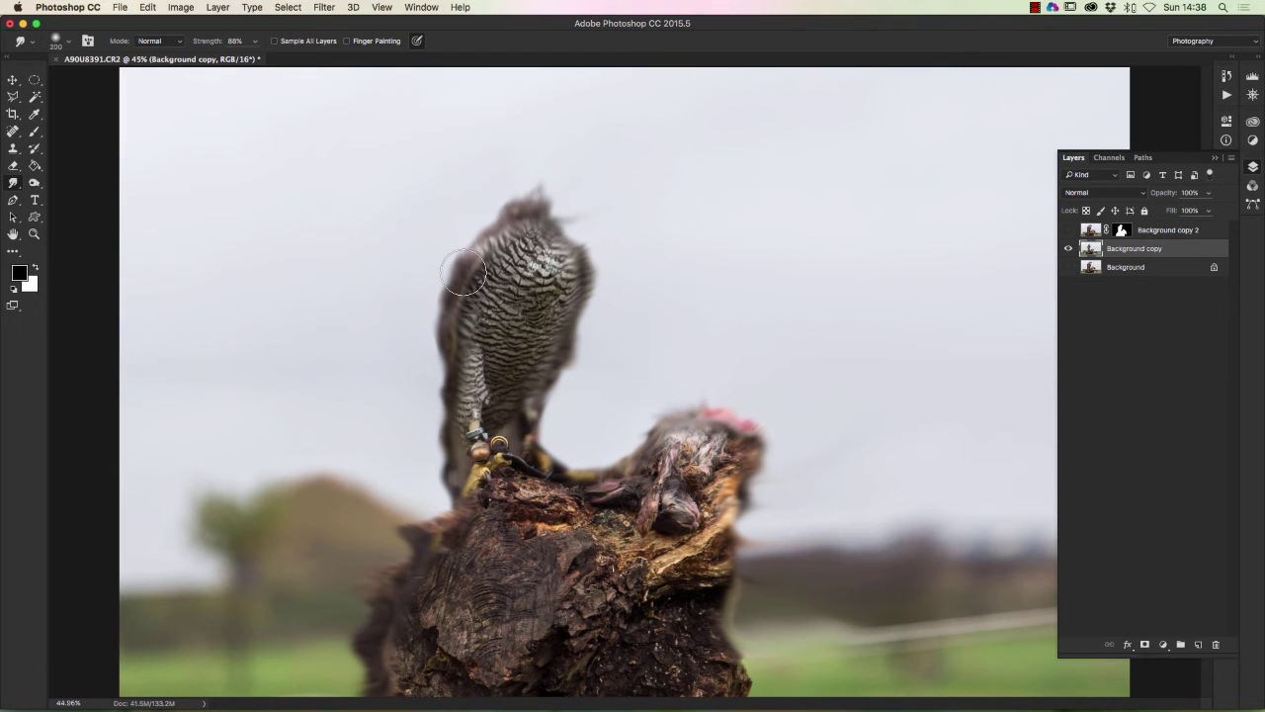
mouse_move(768, 678)
mouse_down()
mouse_move(742, 666)
mouse_move(740, 678)
mouse_up()
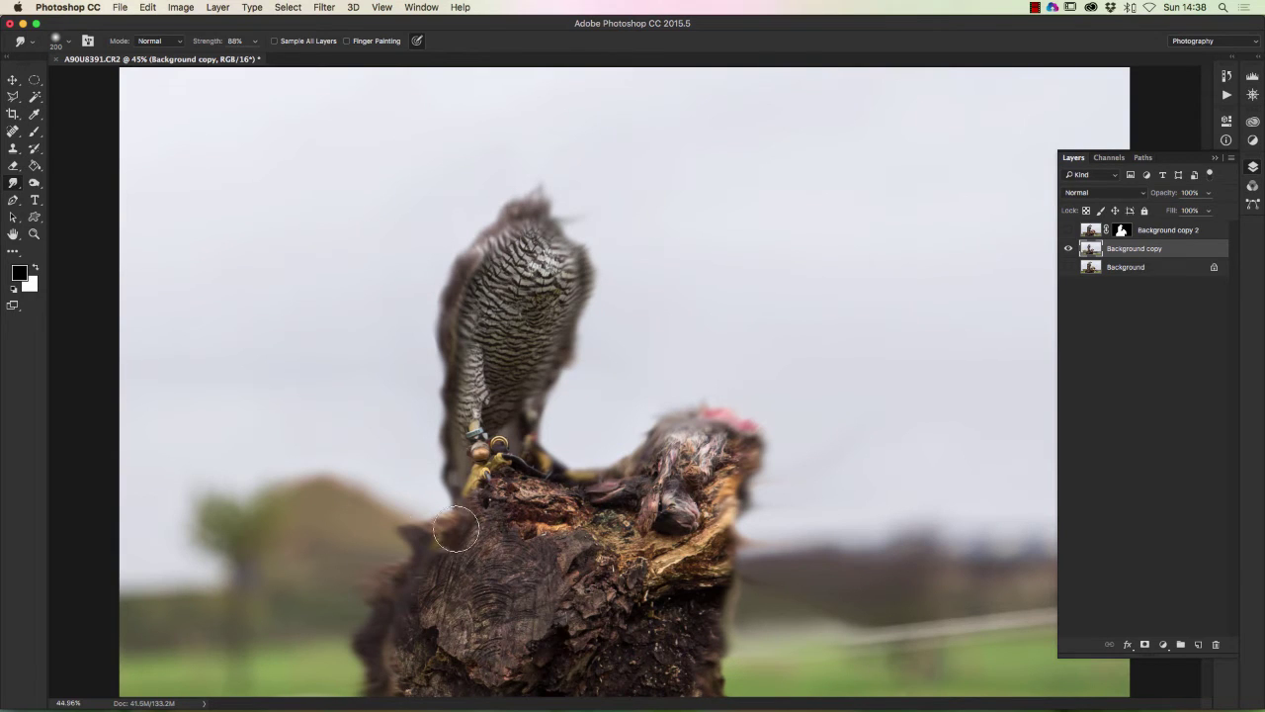
drag(565, 483, 551, 449)
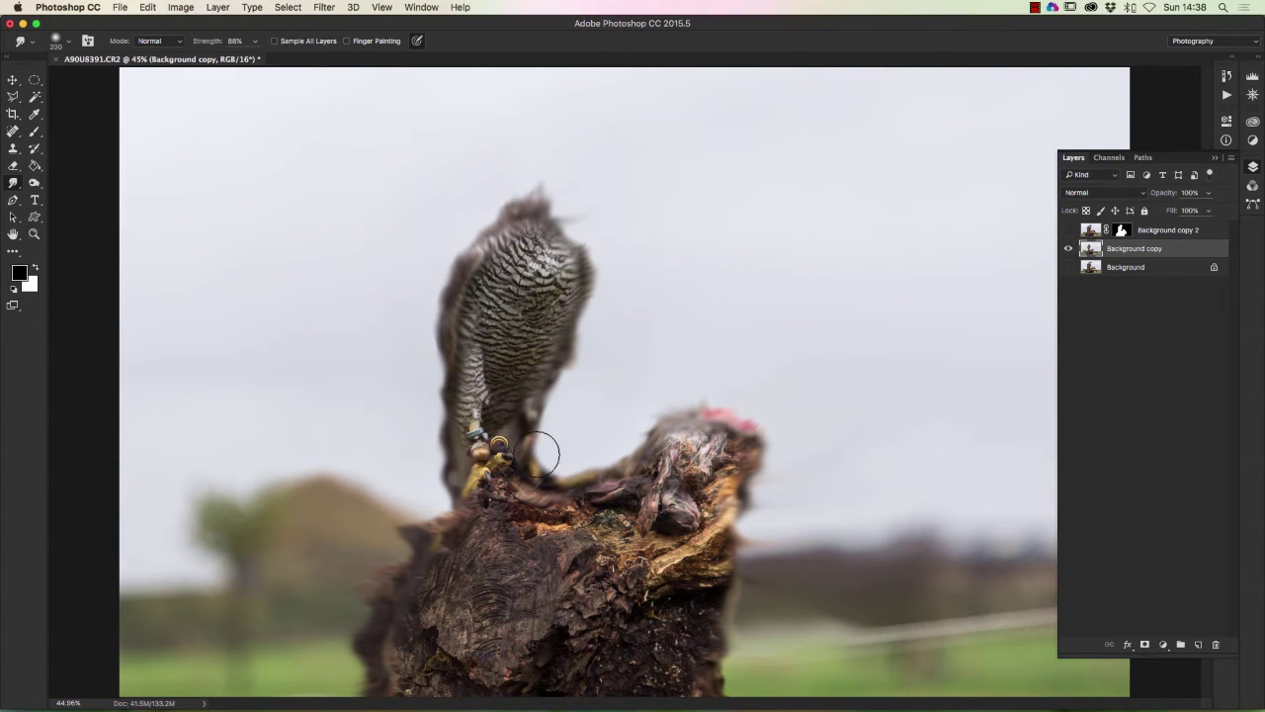
mouse_move(460, 482)
mouse_down()
mouse_move(453, 472)
mouse_move(465, 494)
mouse_move(416, 545)
mouse_up()
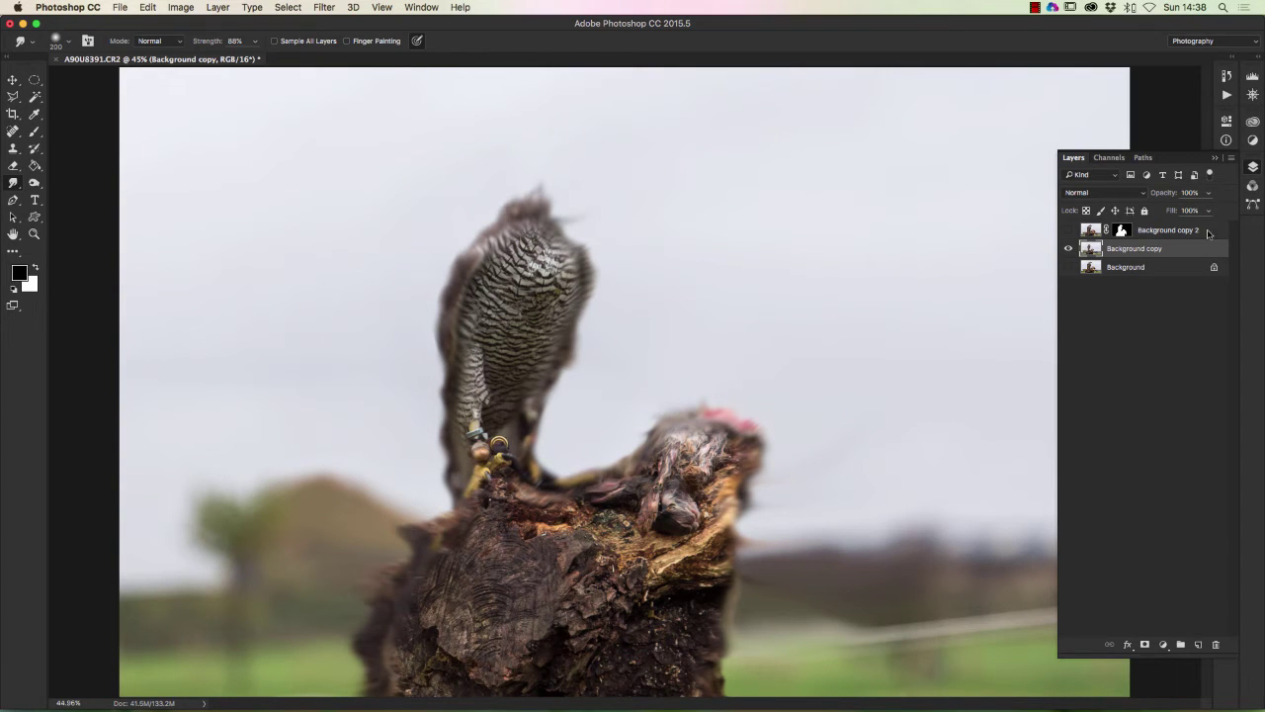
Apply a Gaussian Blur with a radius of 45.8 pixels to the smudged Background copy layer
click(326, 8)
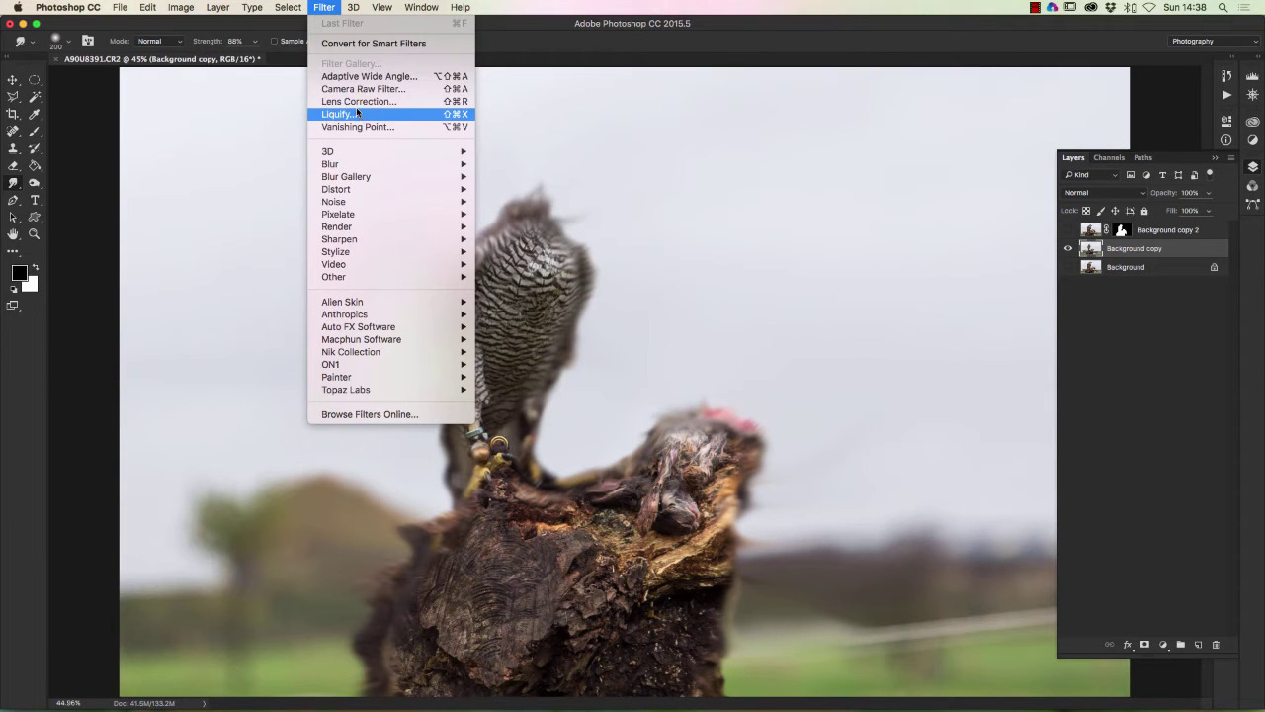
mouse_move(475, 178)
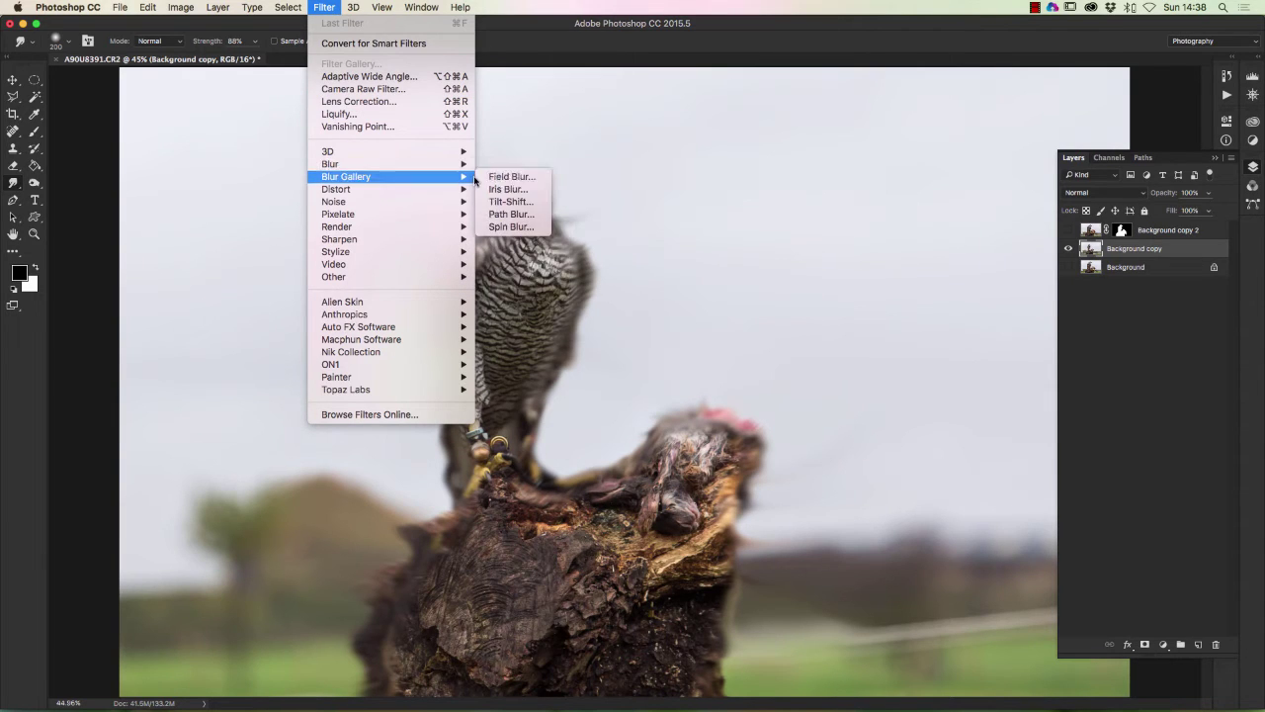
mouse_move(415, 165)
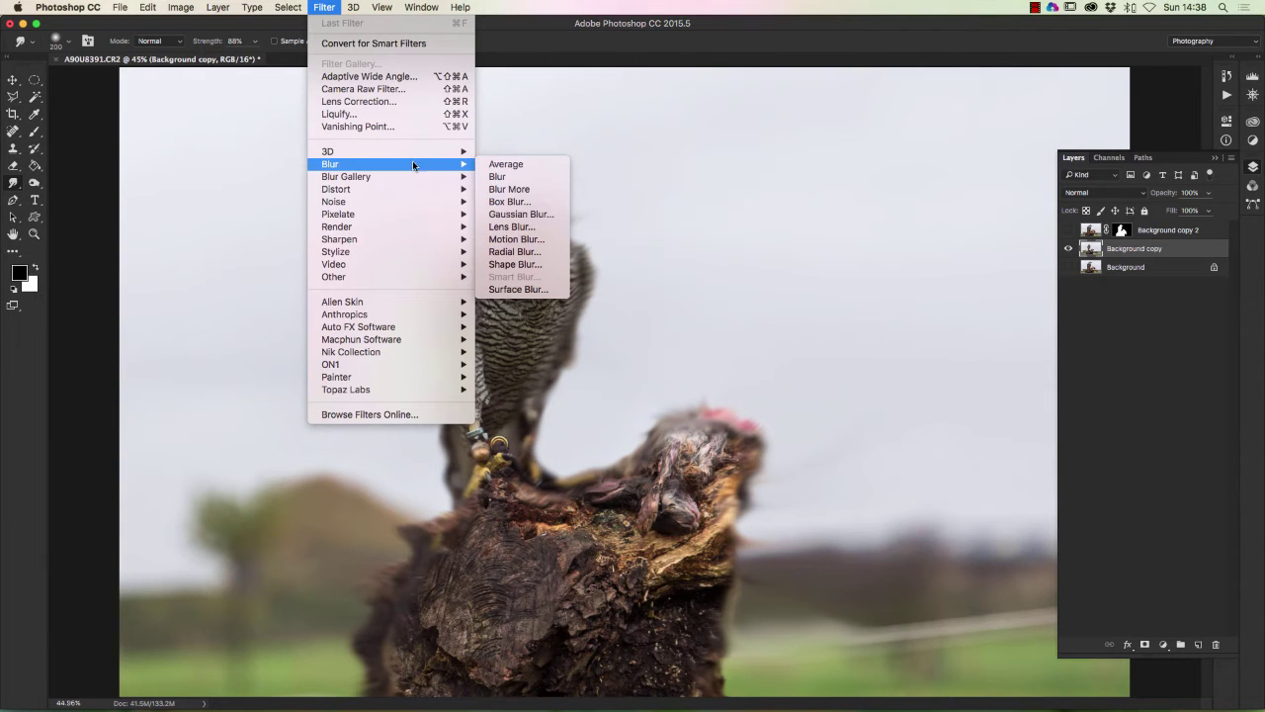
click(521, 214)
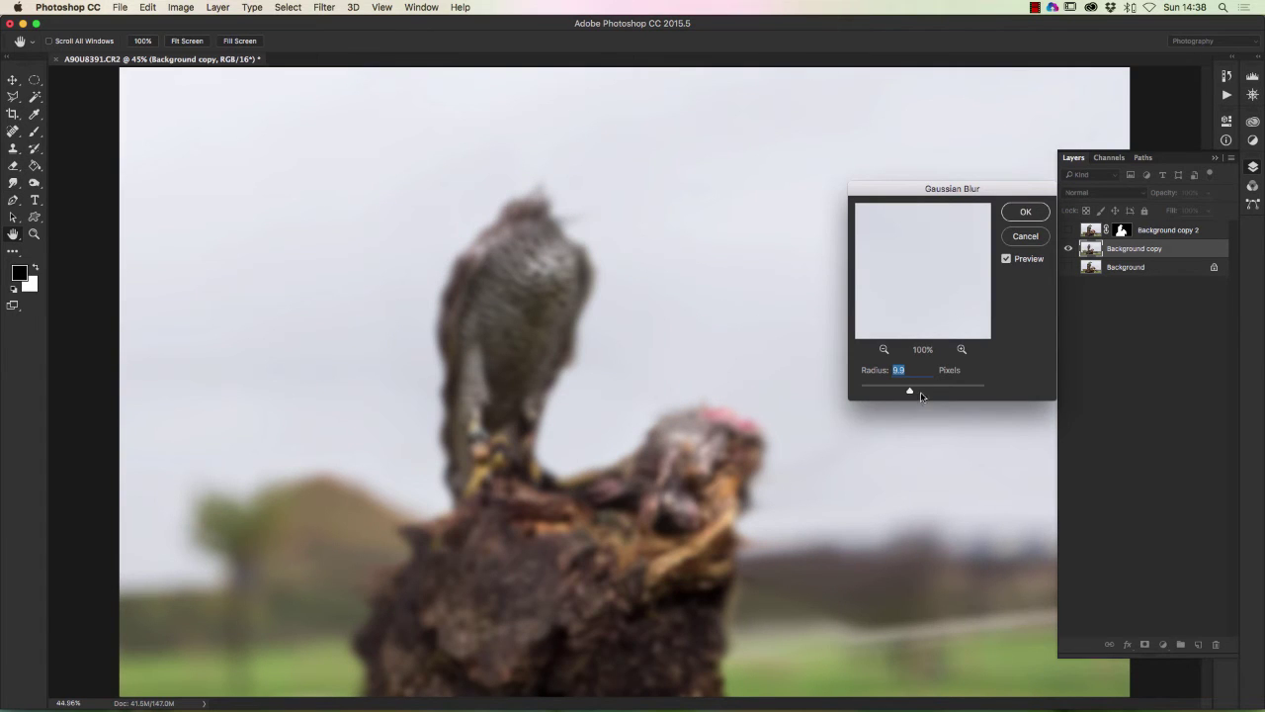
drag(909, 392, 926, 392)
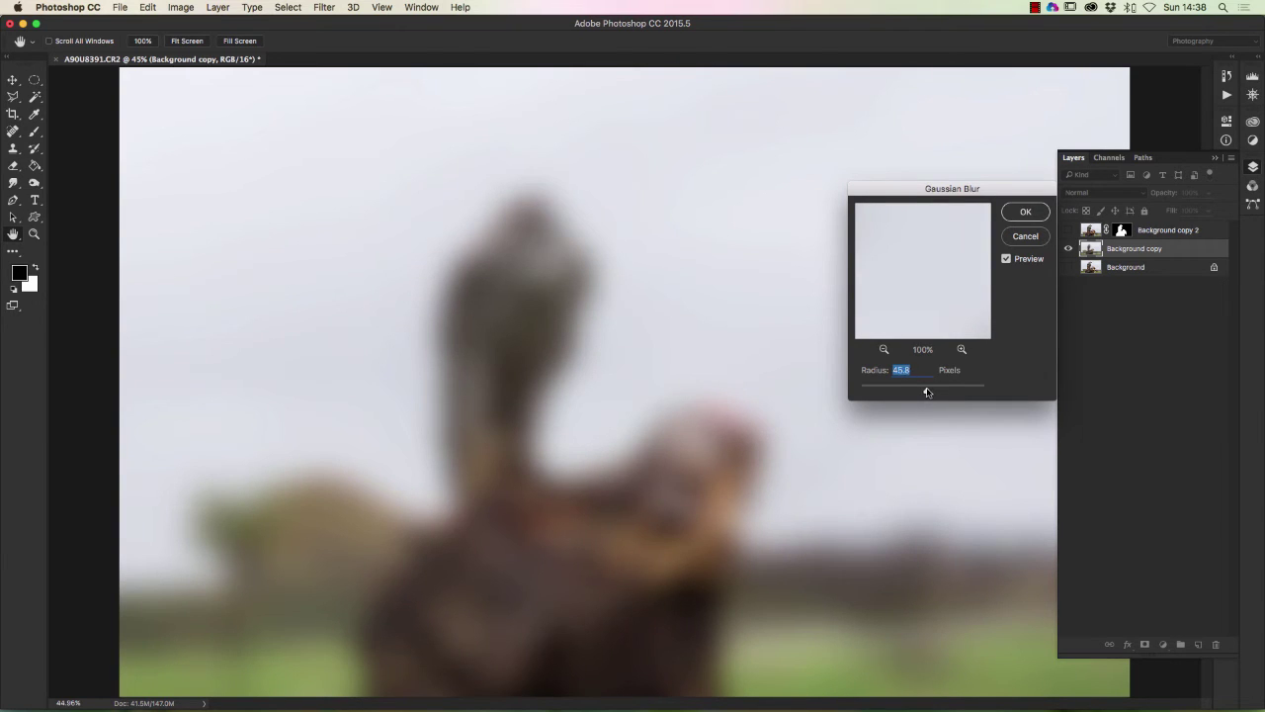
click(1033, 212)
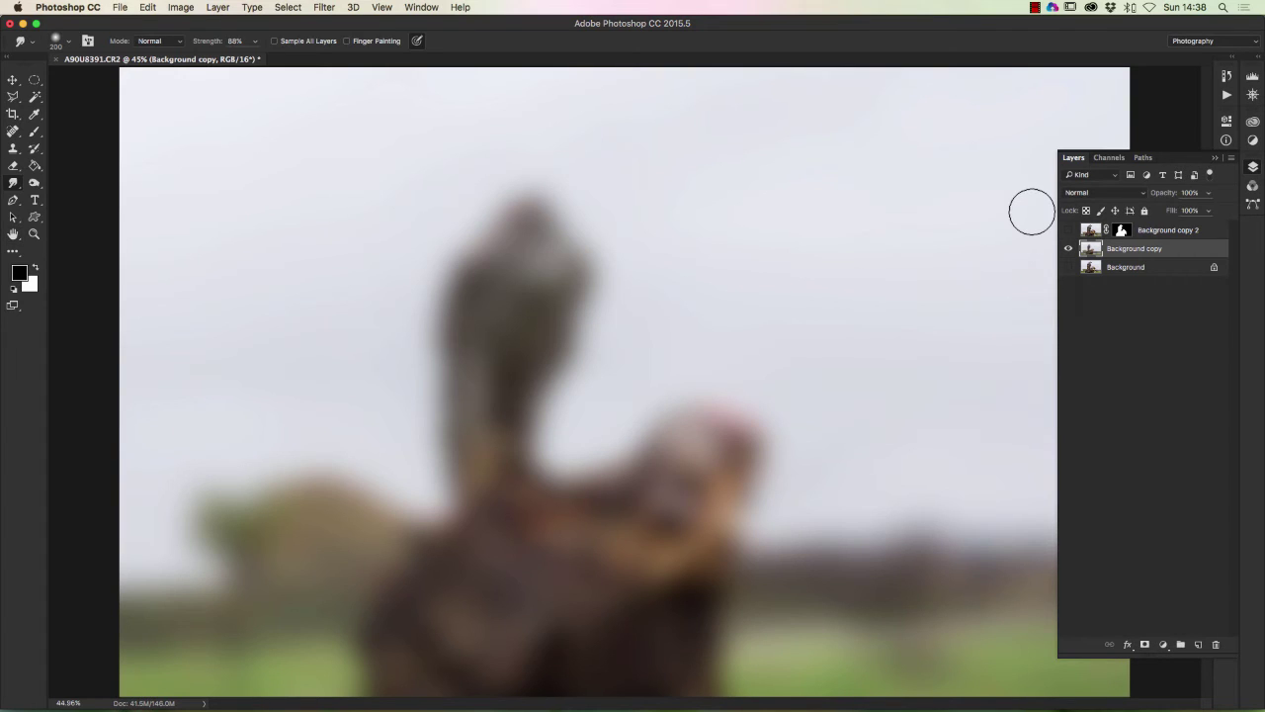
Activate and show the masked Background copy 2 layer, and inspect the whole image for halos around the subject
click(1158, 233)
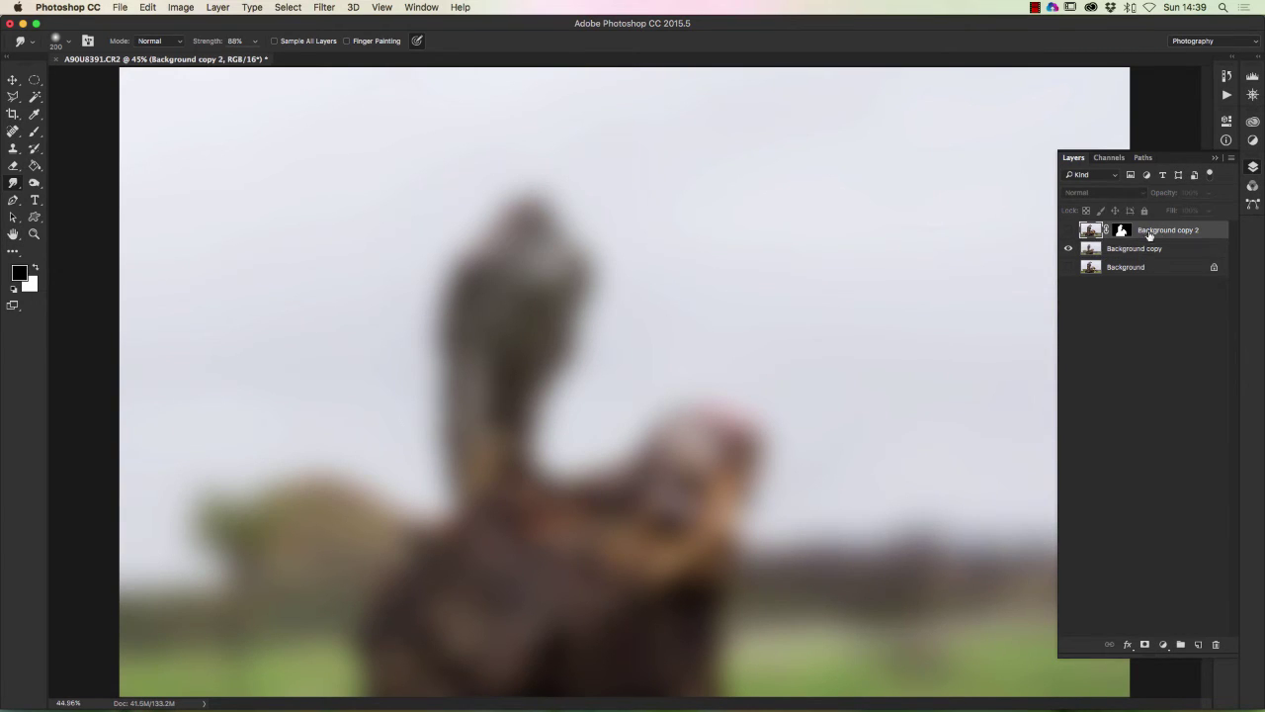
click(1069, 232)
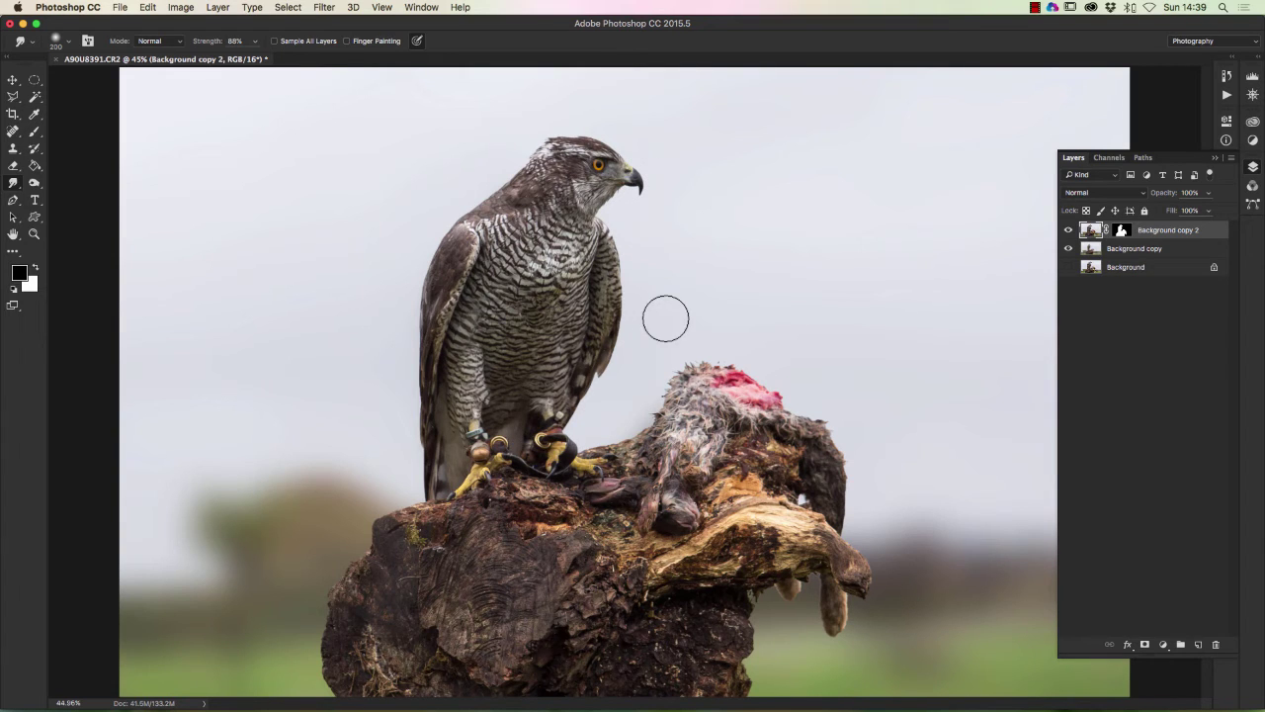
click(1213, 159)
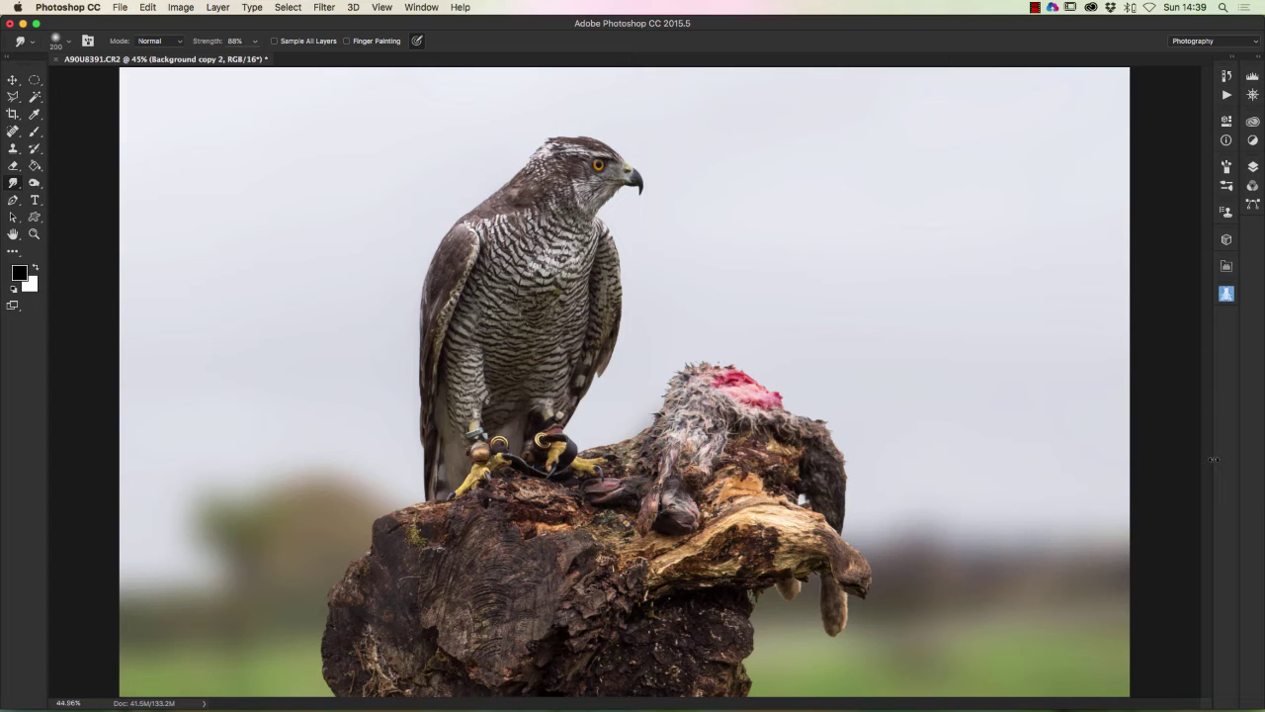
click(1252, 168)
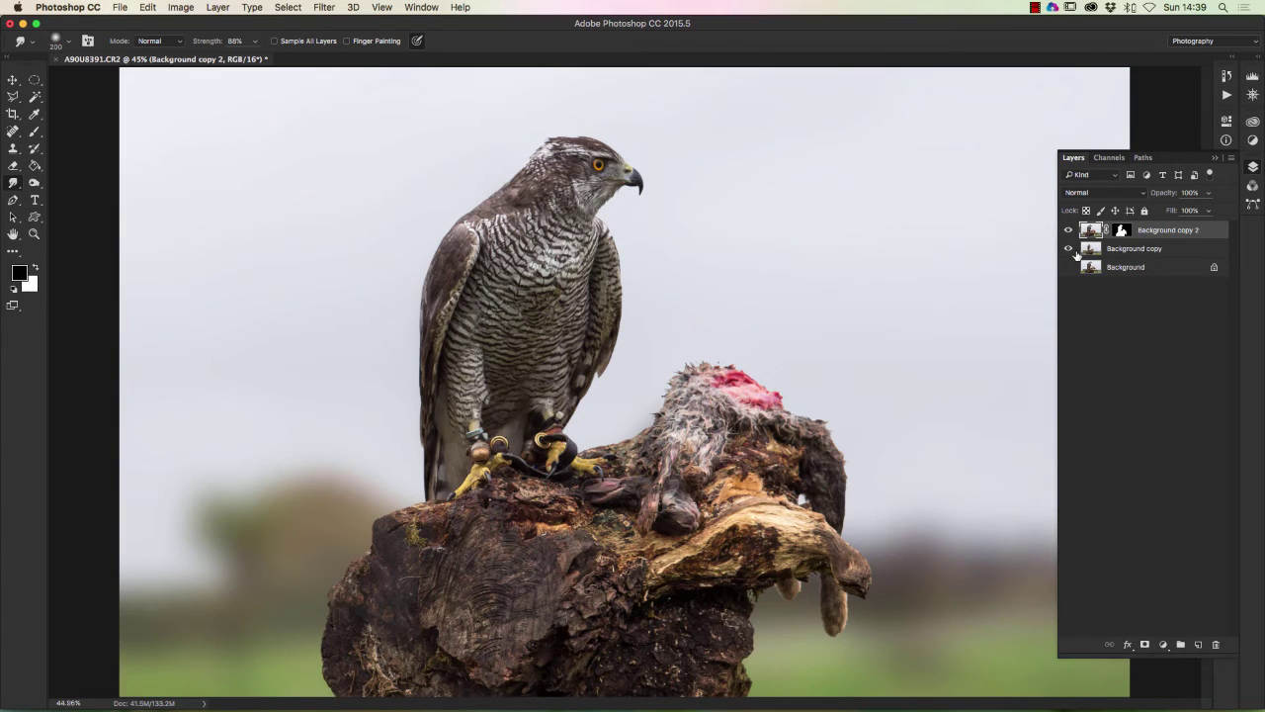
Add a new empty layer directly above Background copy and set the foreground colour to the muted blue 8f9cba
click(1120, 251)
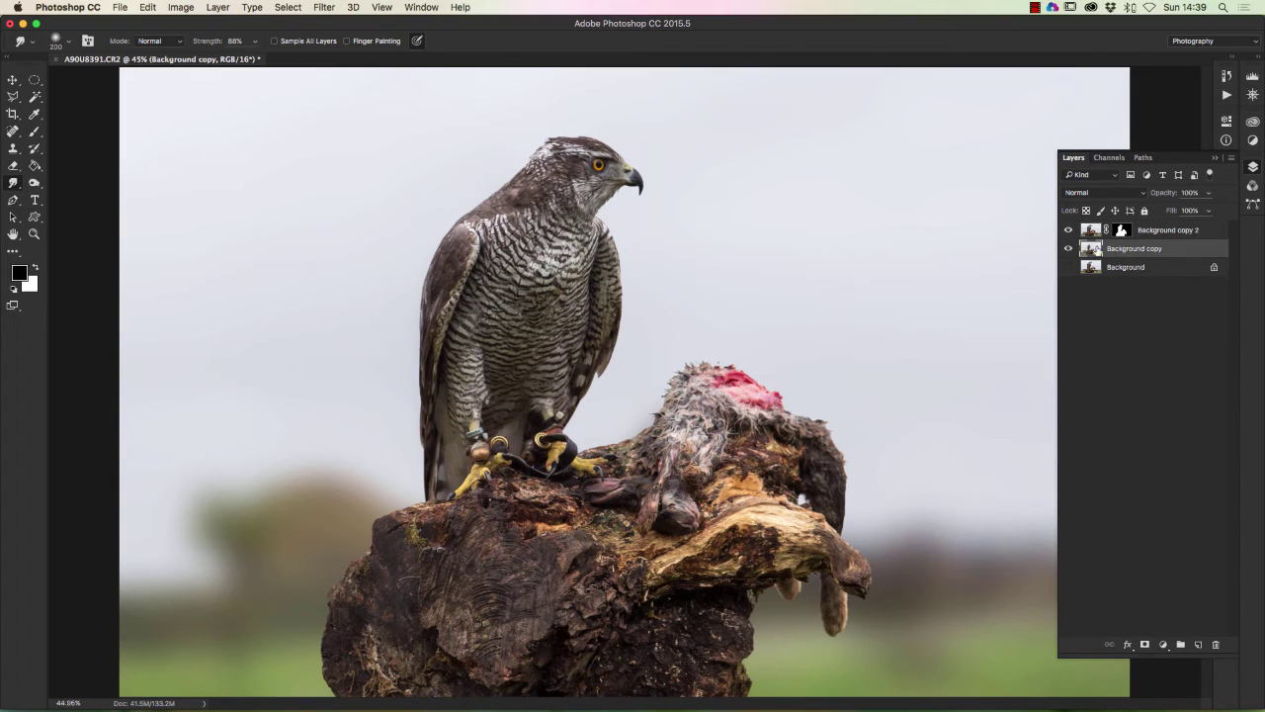
click(1197, 644)
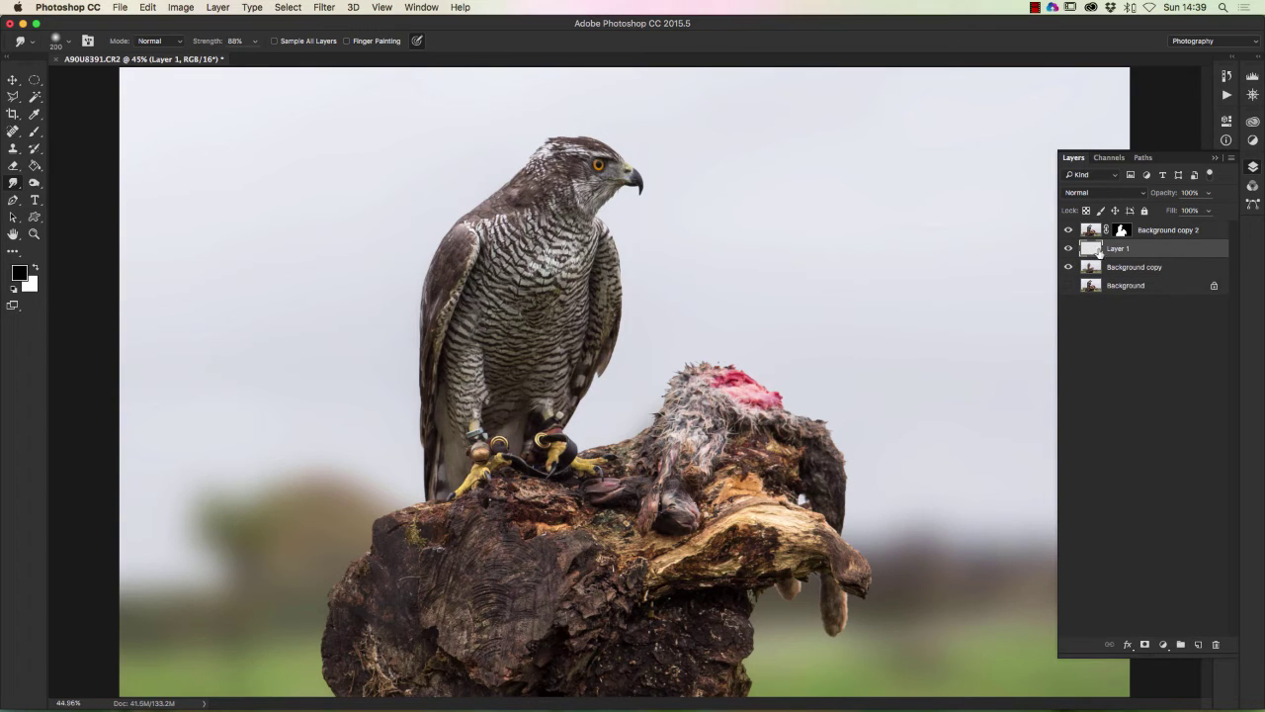
click(20, 272)
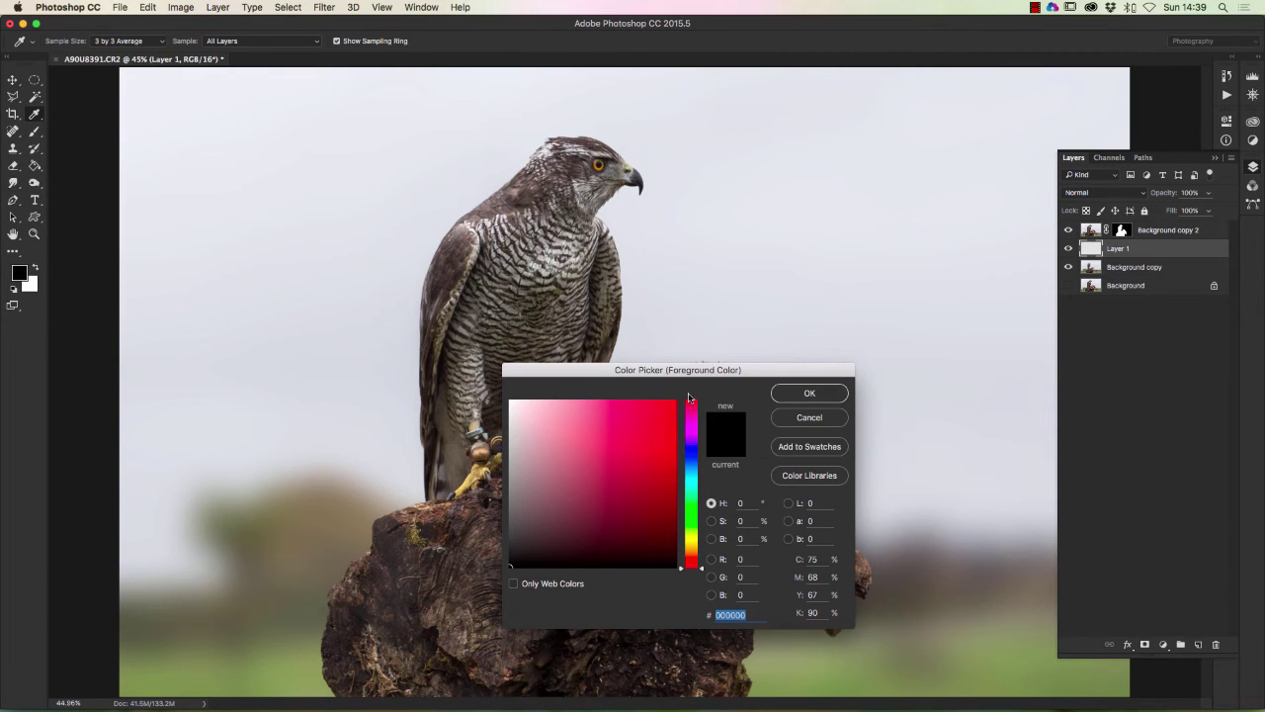
click(691, 465)
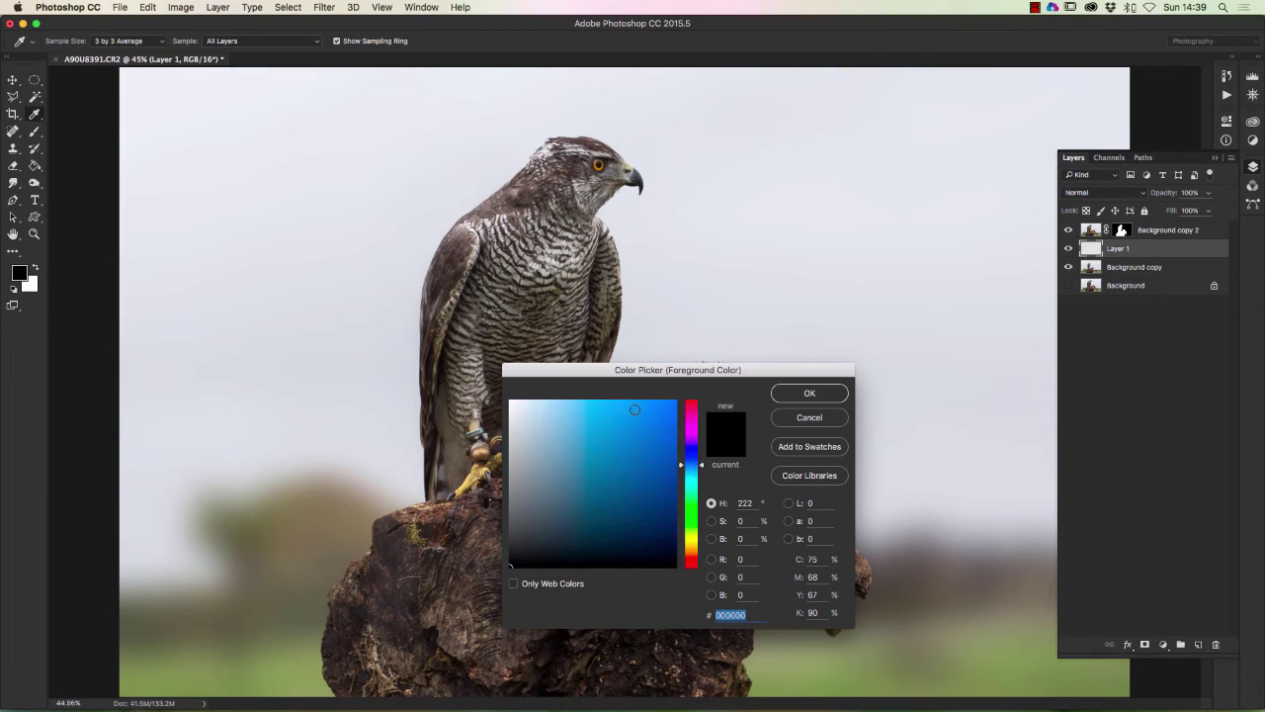
drag(565, 406, 548, 444)
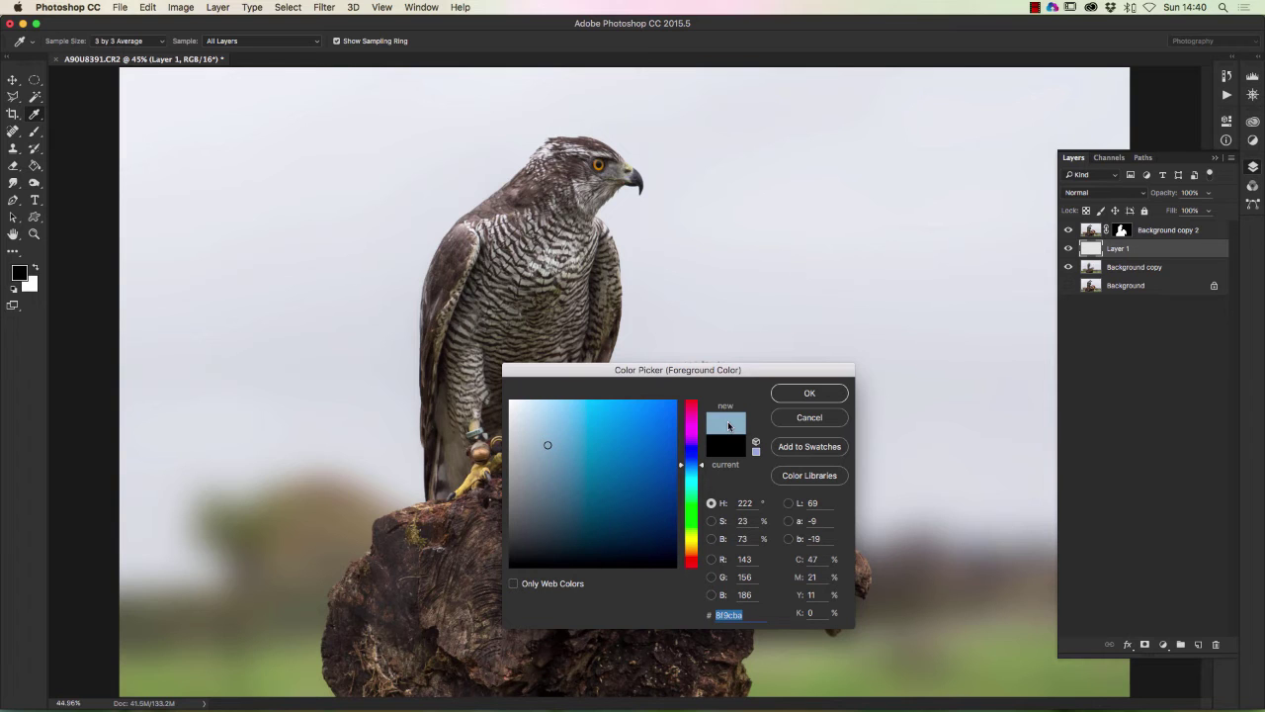
click(809, 393)
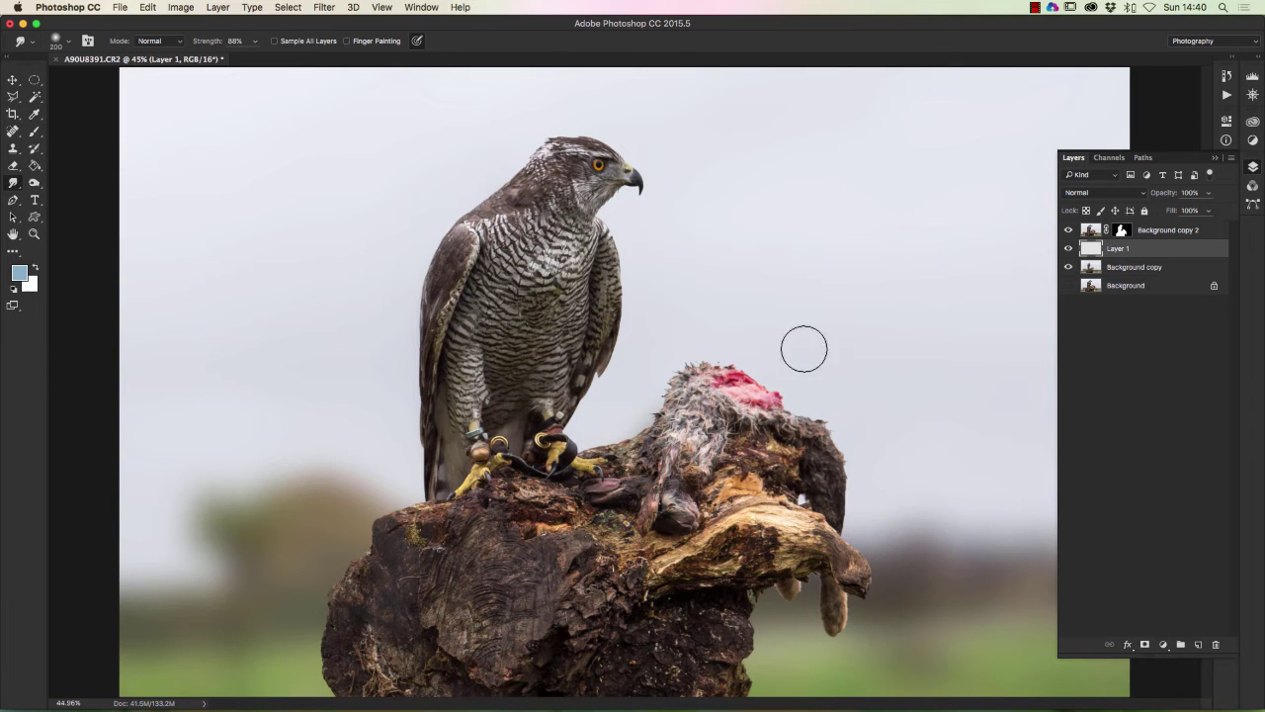
Set the background colour to the pale blue d0e3f1
click(30, 285)
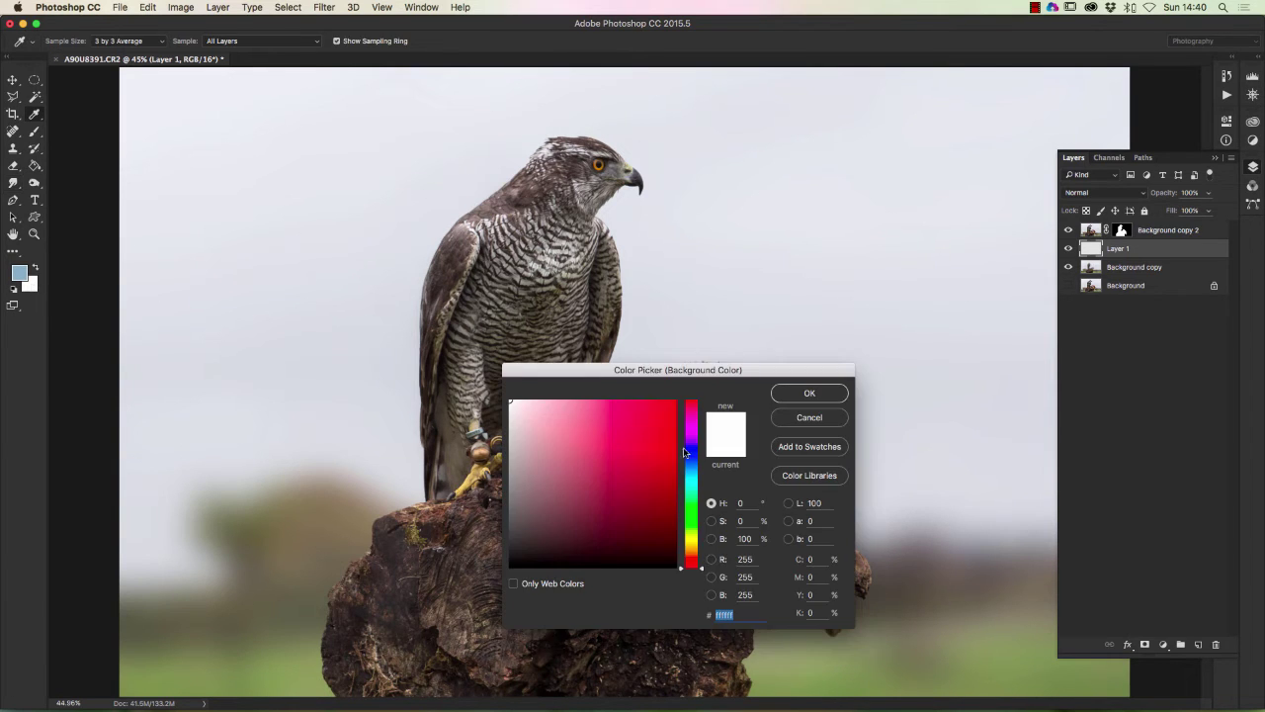
click(696, 473)
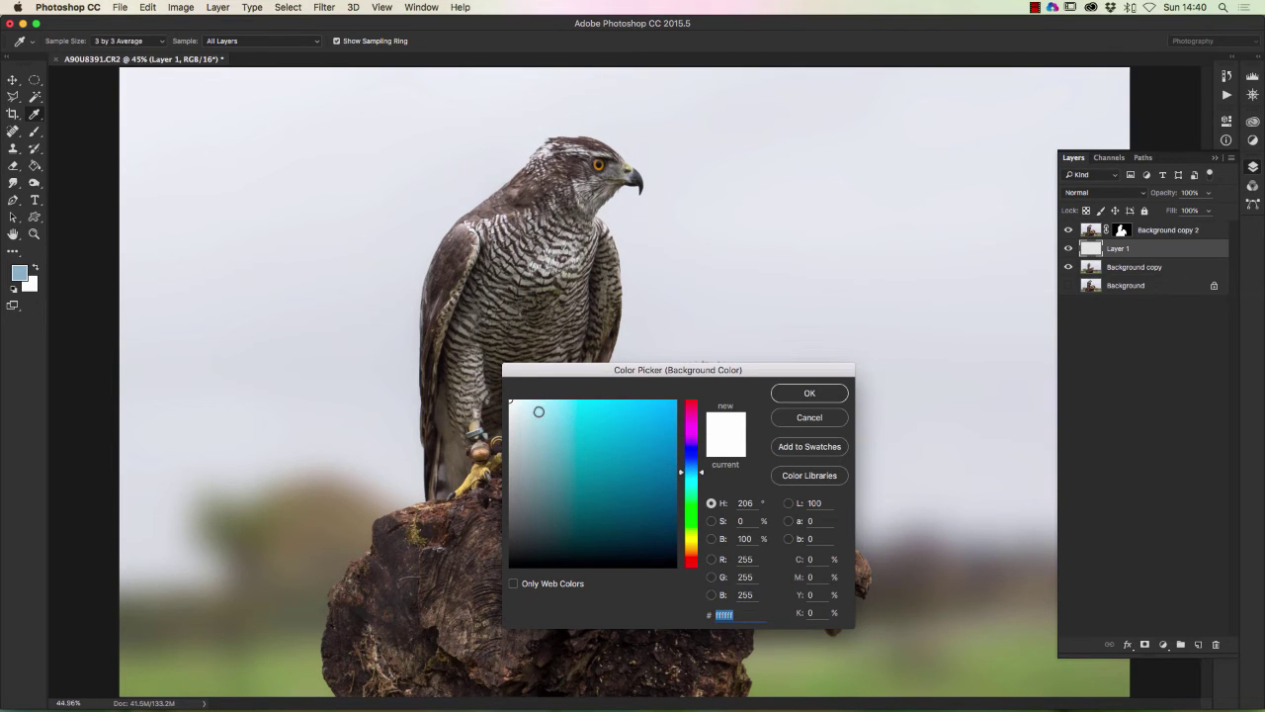
click(538, 411)
drag(539, 411, 532, 408)
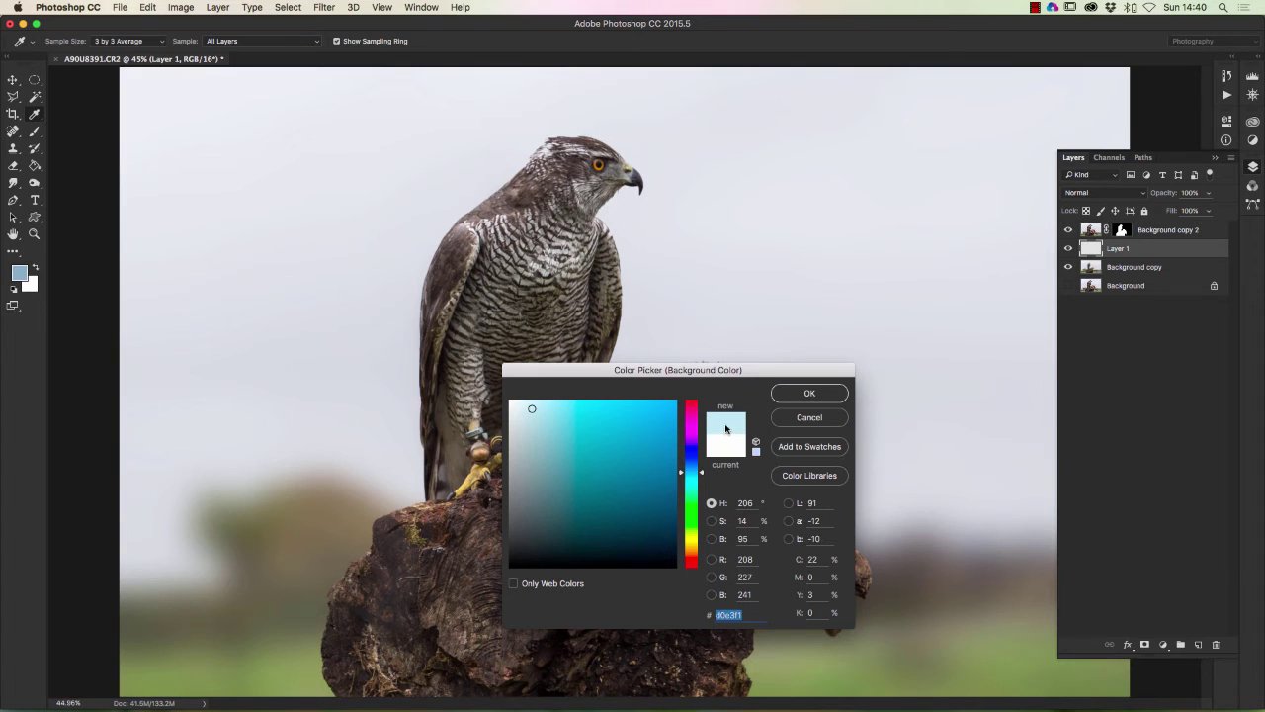
click(810, 394)
key(r)
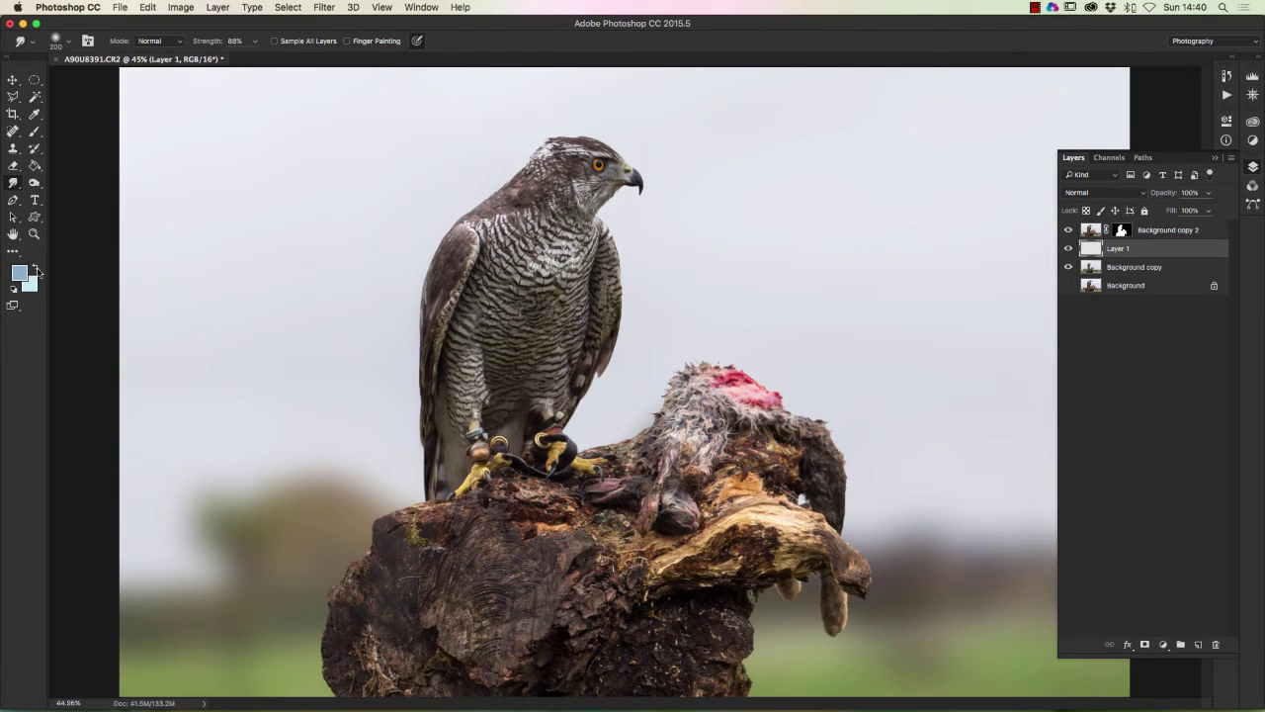
Fill the new layer with a linear foreground-to-background gradient running straight down from above the bird's head to near the stump's base
click(34, 166)
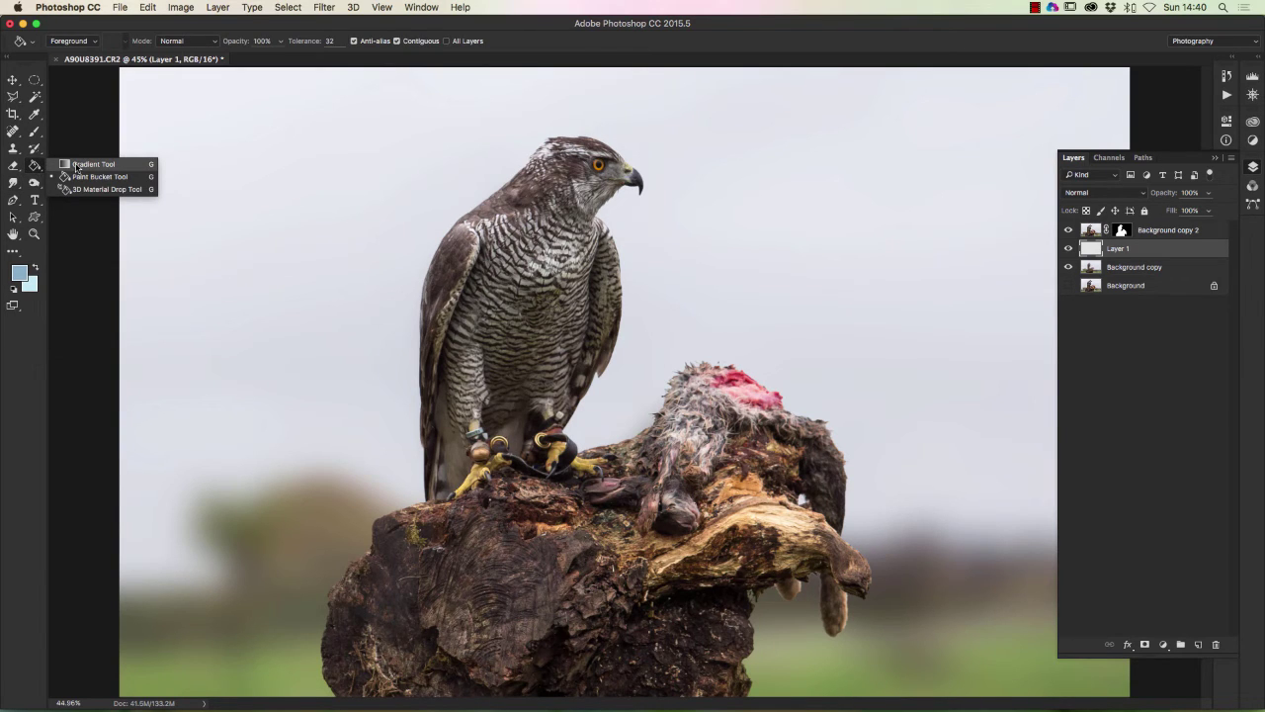
click(76, 164)
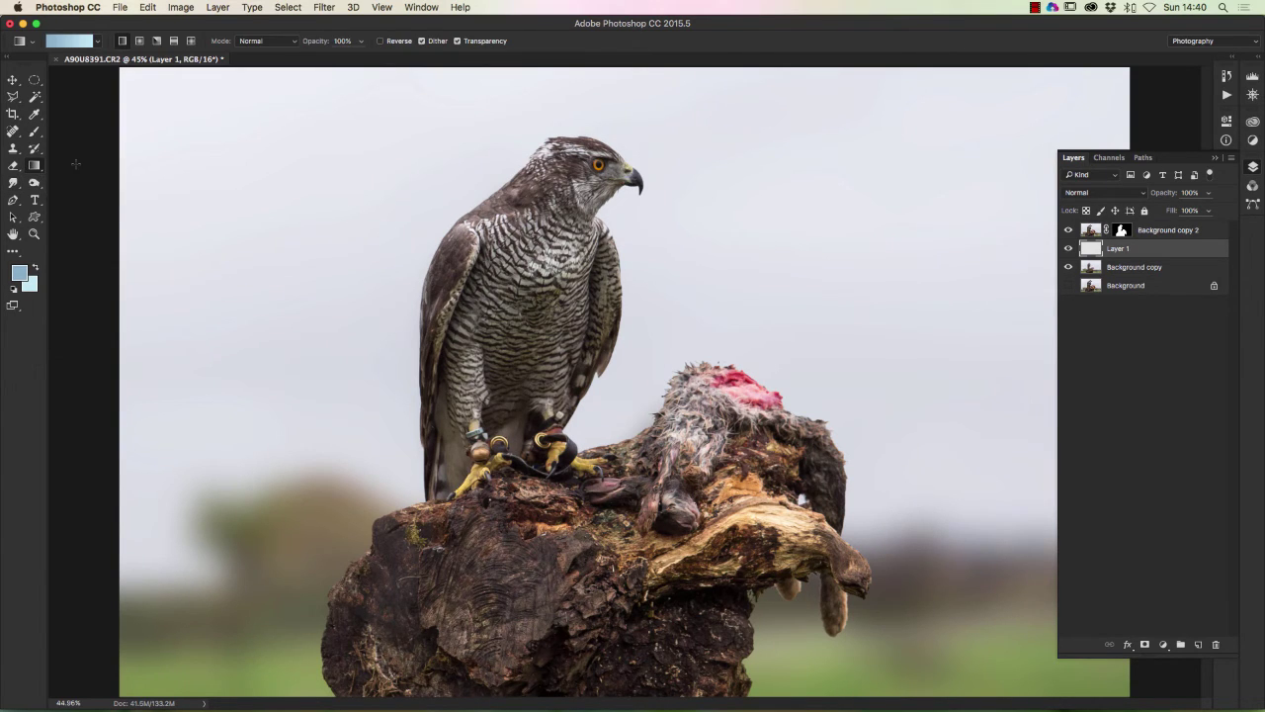
click(97, 42)
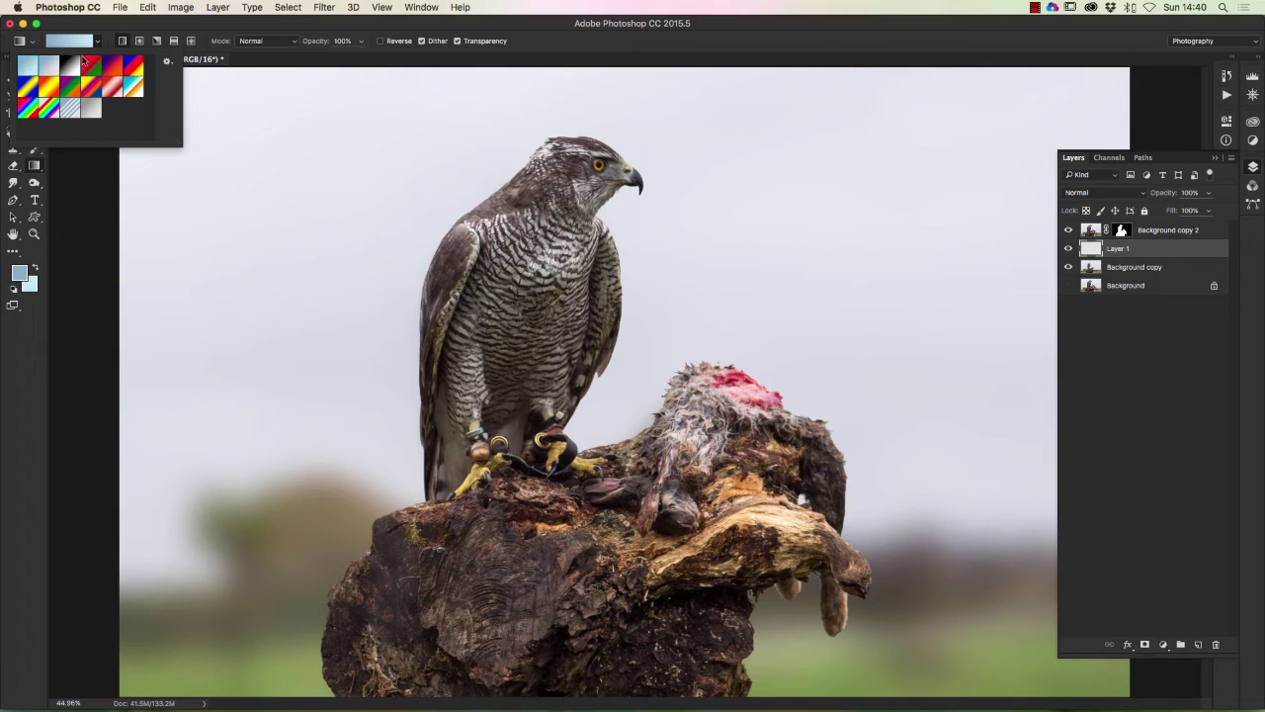
click(606, 49)
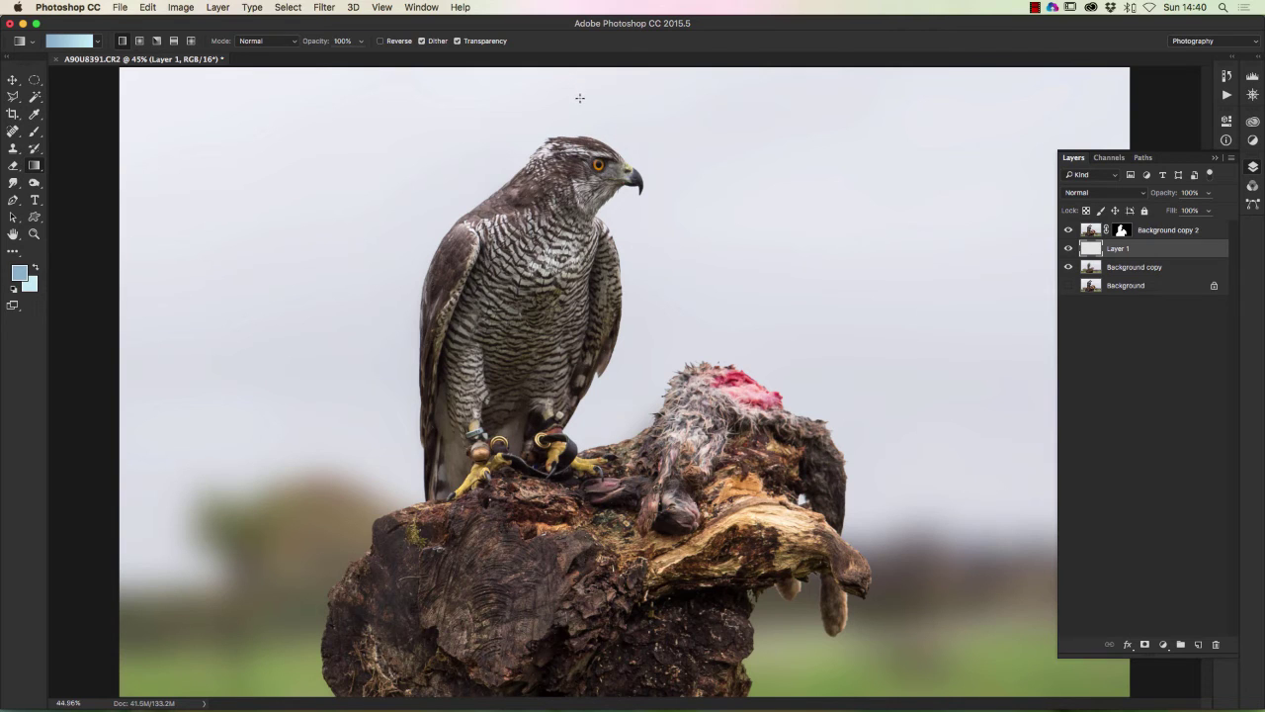
drag(580, 98, 580, 640)
drag(579, 672, 579, 672)
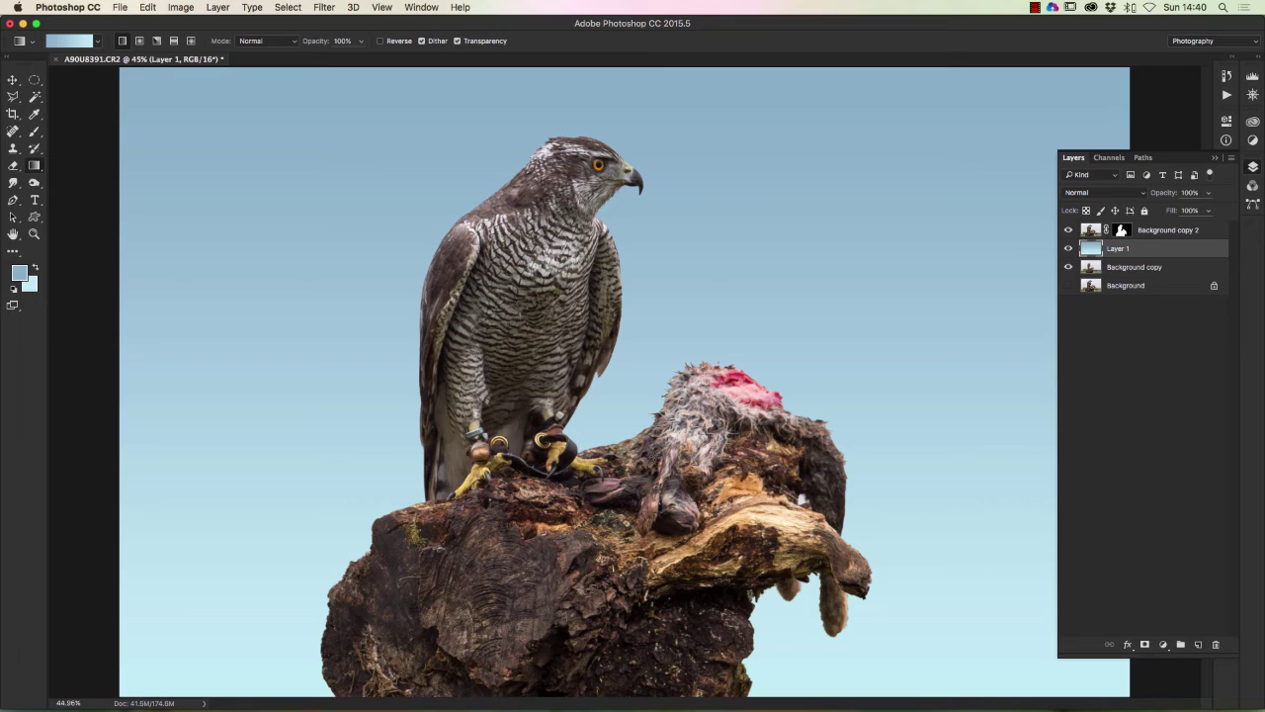
Set the gradient layer's blend mode to Multiply and its opacity to 53%
click(1142, 194)
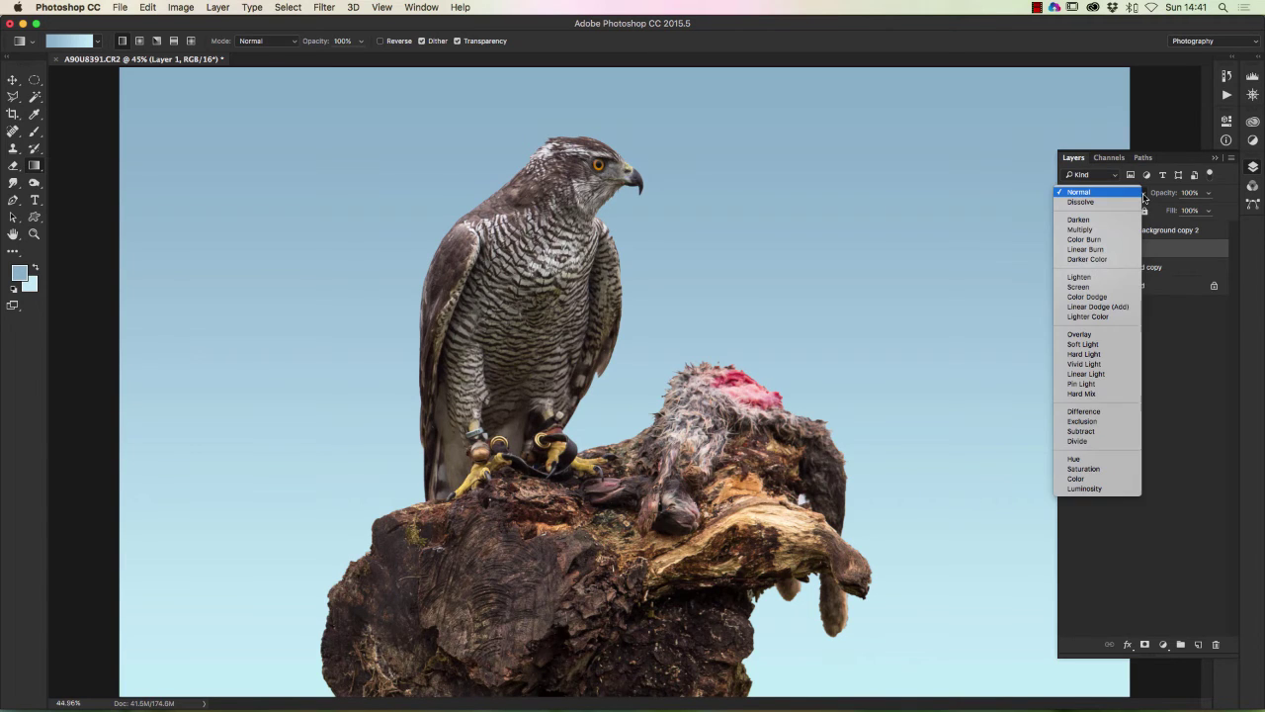
click(1084, 230)
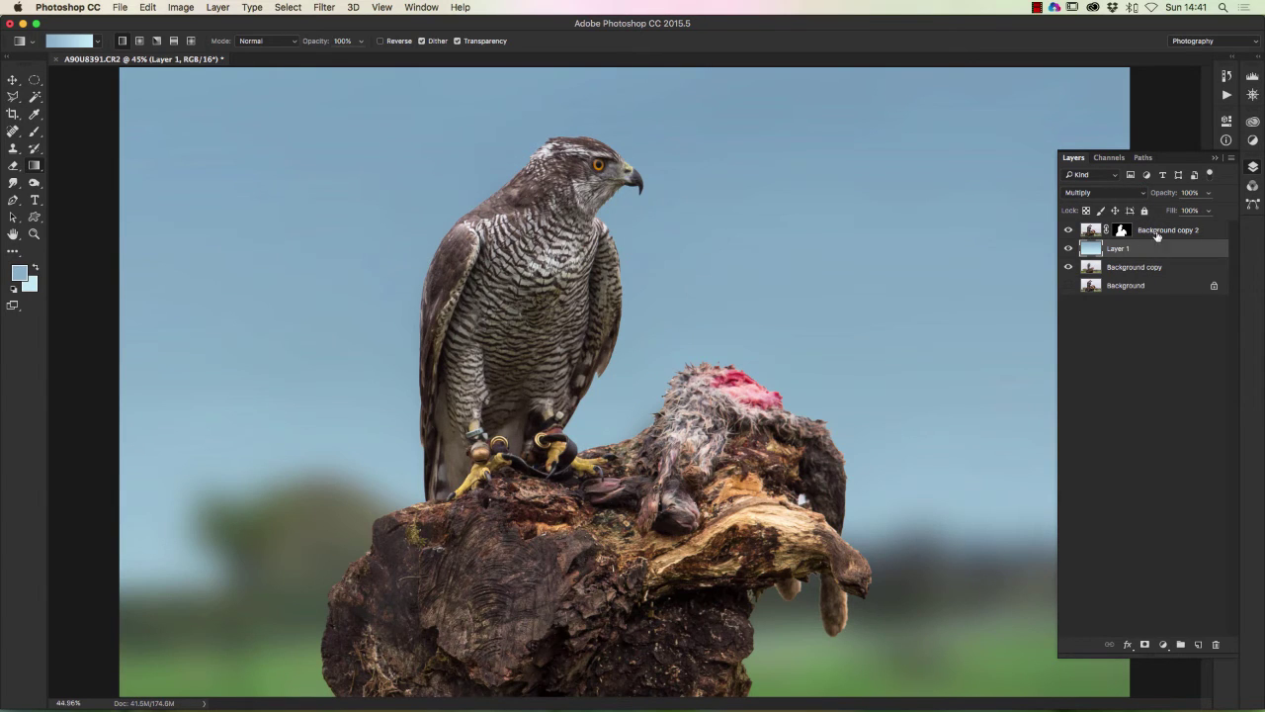
click(1208, 195)
drag(1206, 209, 1179, 210)
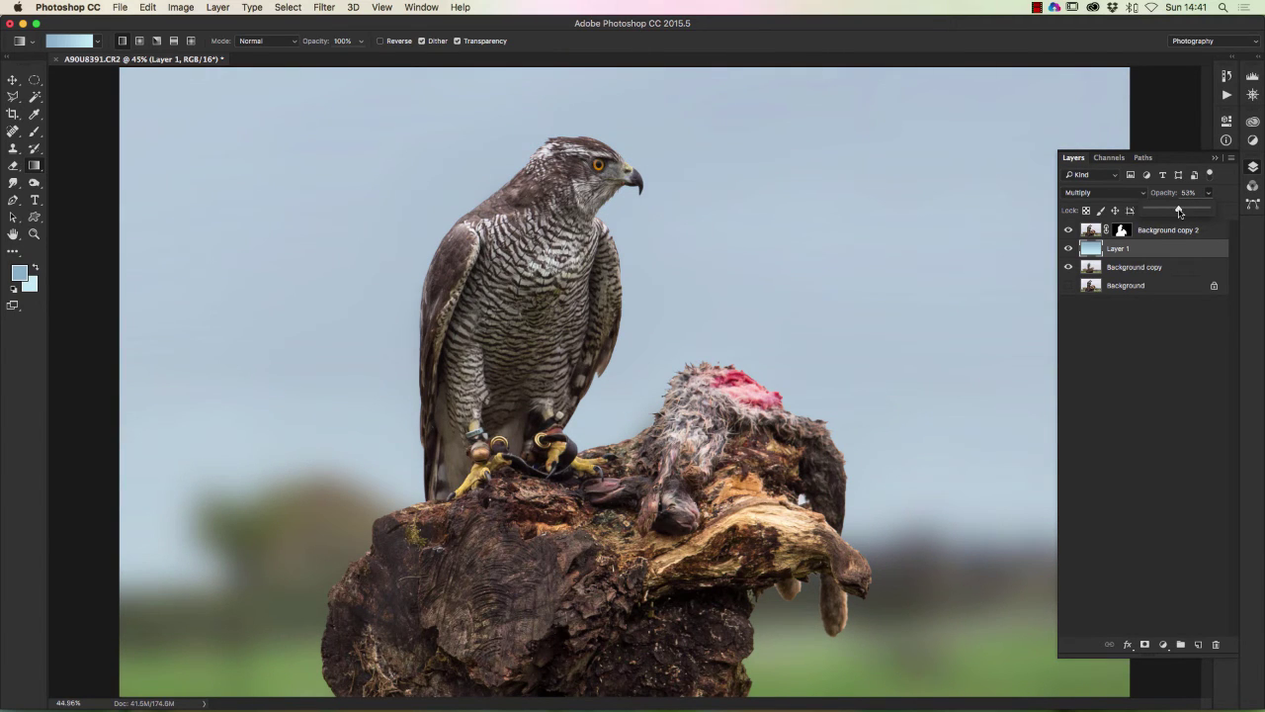
drag(1179, 212, 1178, 213)
Make the Background copy 2 layer active and review the whole image with the tinted sky
click(1174, 229)
click(1215, 158)
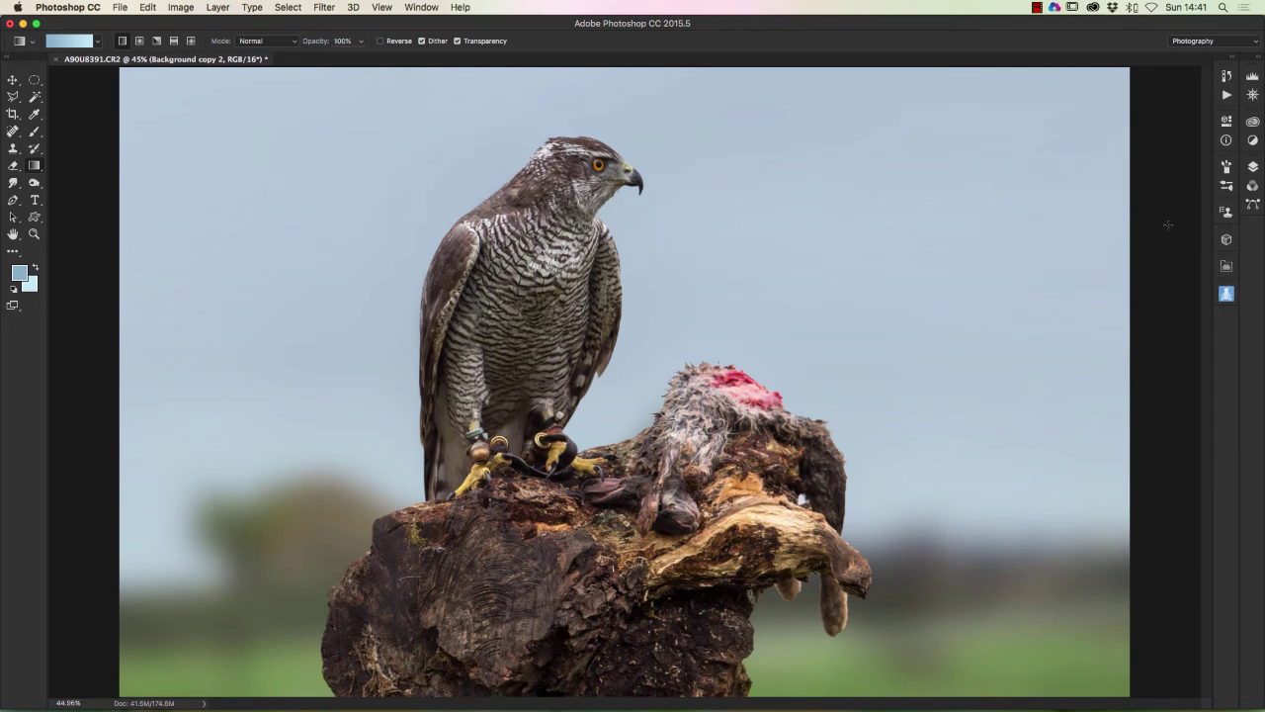
click(1252, 166)
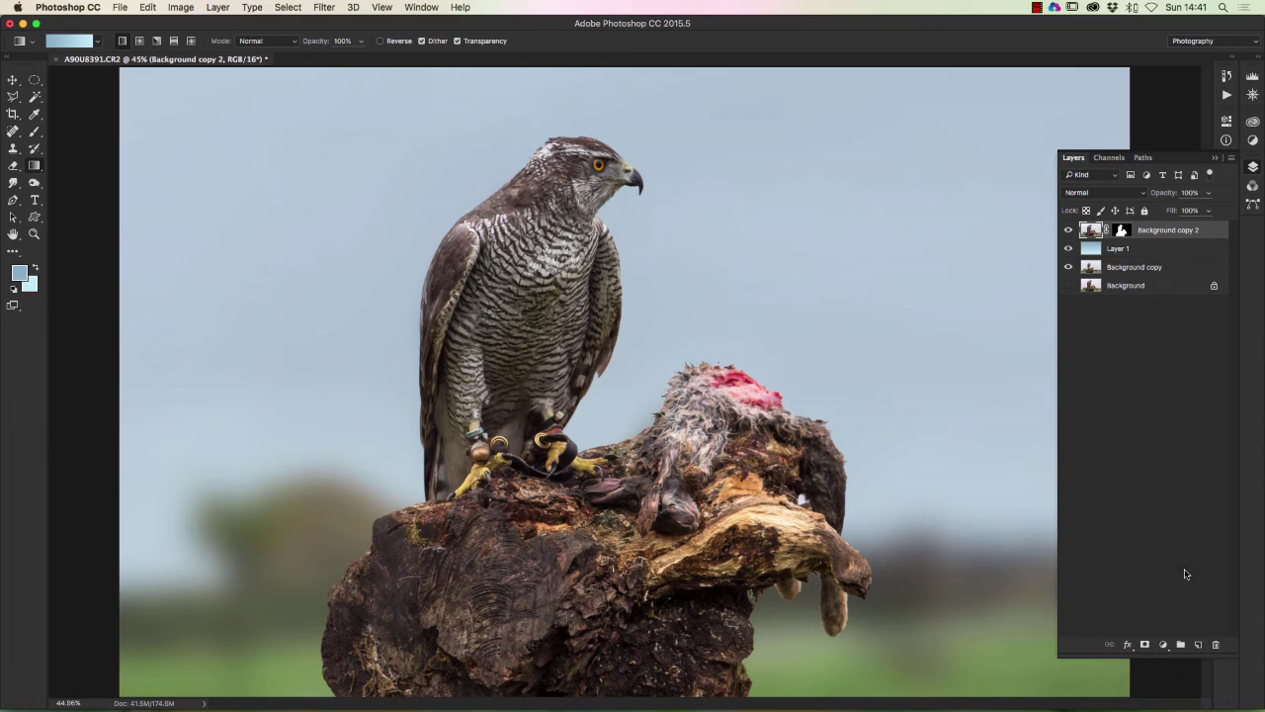
Add a new top layer and select everything outside a 20 px feathered ellipse that spans nearly the whole image
click(1198, 645)
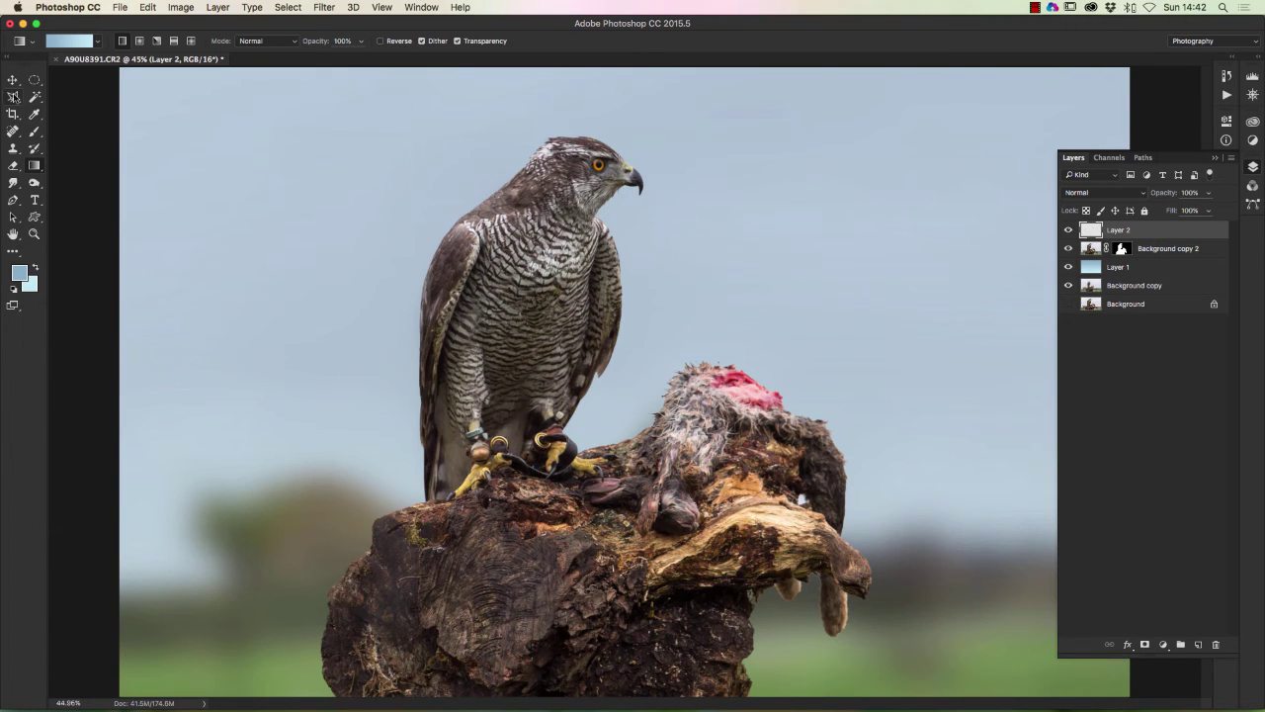
click(35, 85)
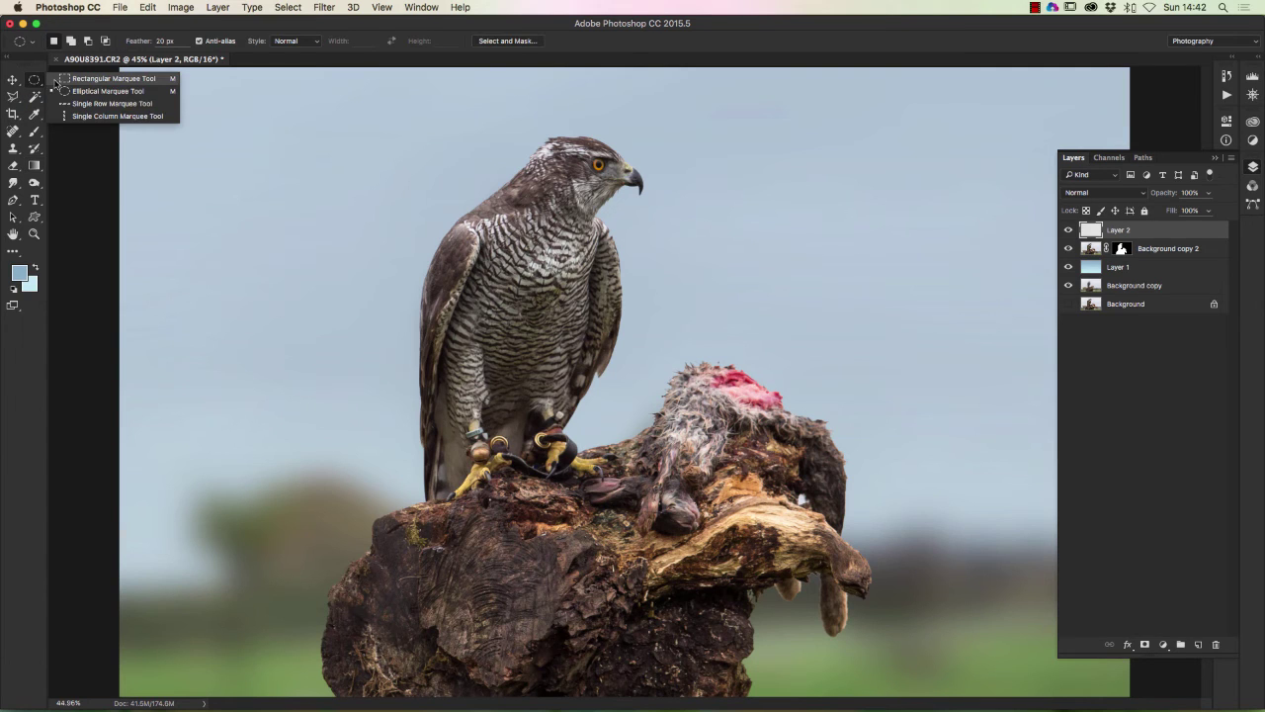
click(62, 91)
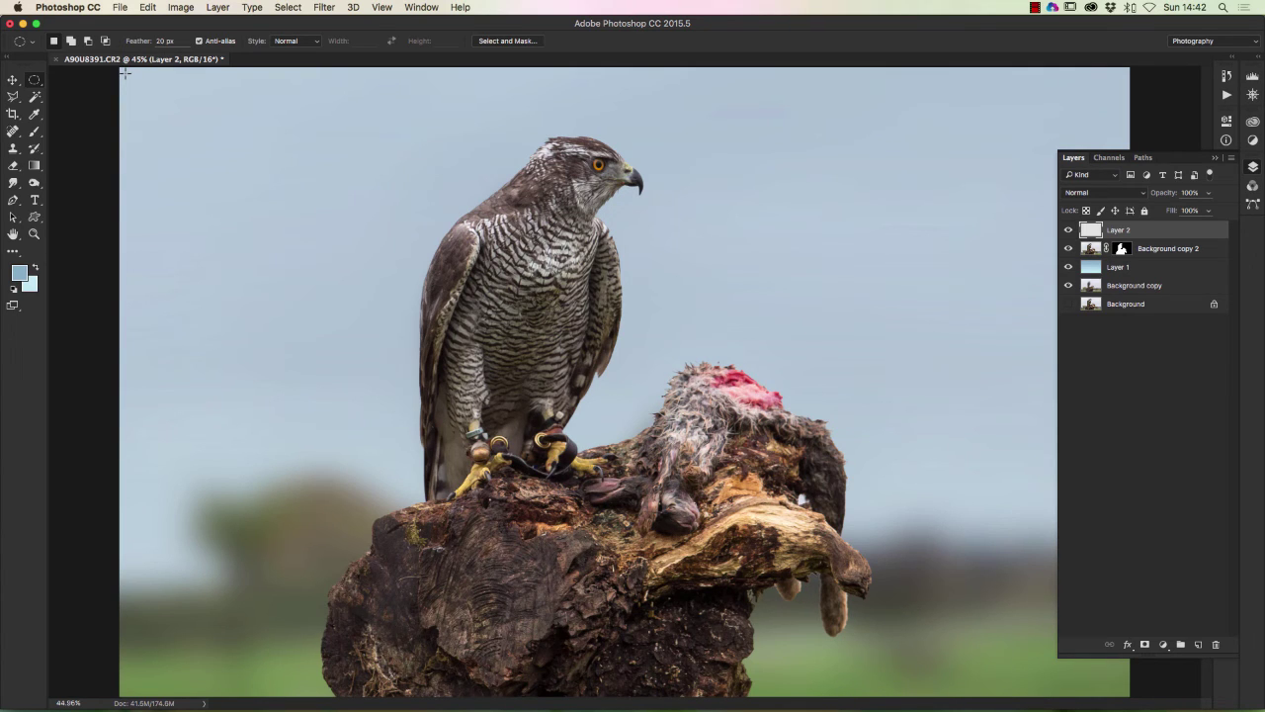
drag(124, 73, 1122, 689)
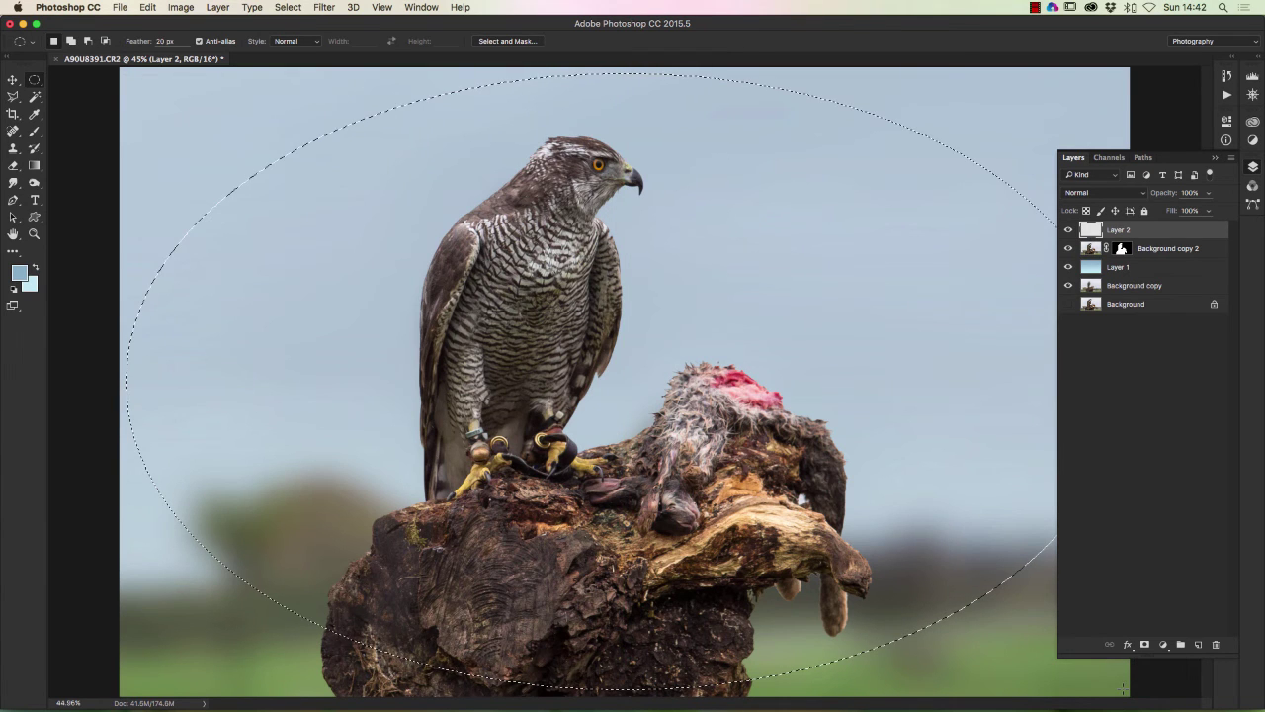
click(1216, 159)
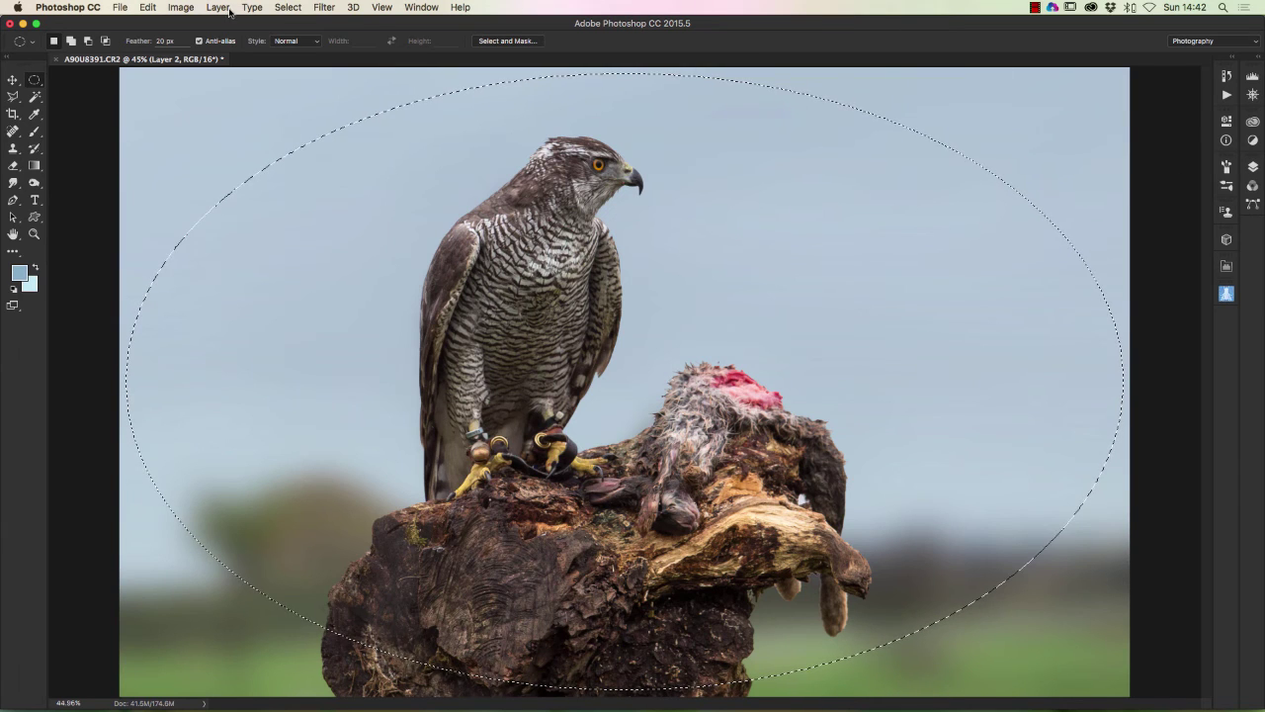
click(284, 7)
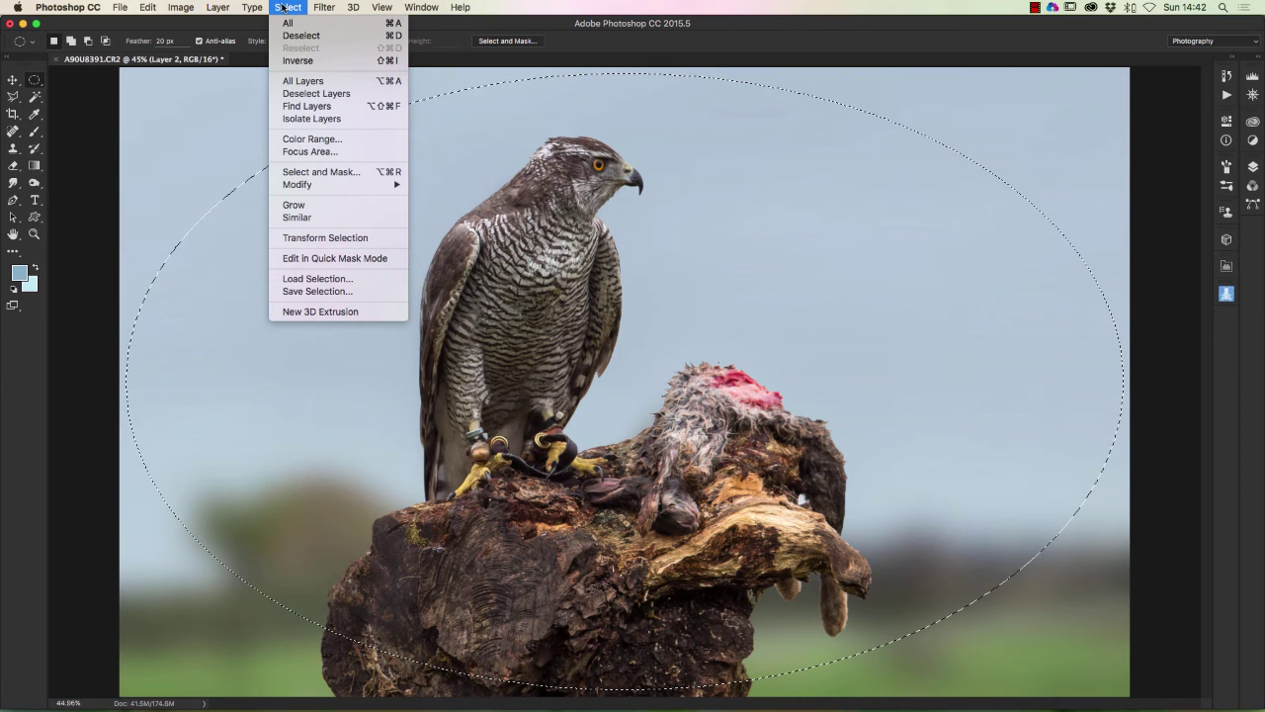
click(306, 61)
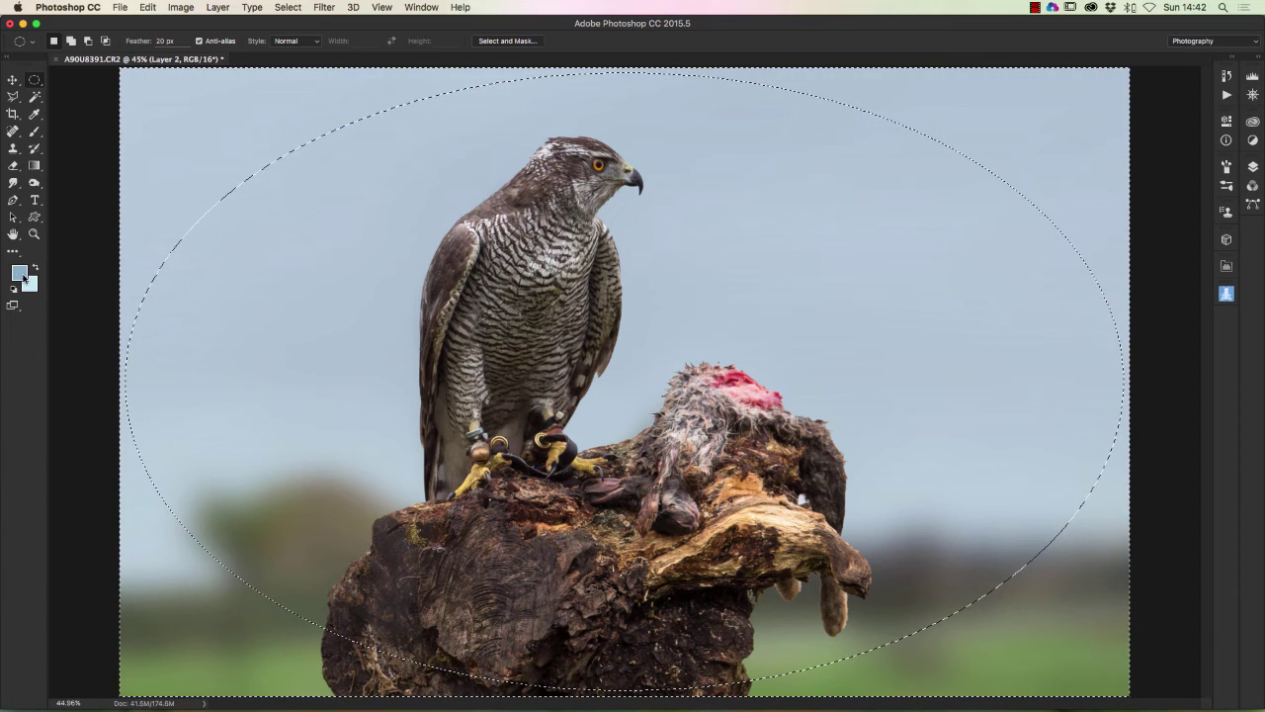
Fill the selected area around the ellipse with black on the new layer and deselect
click(14, 289)
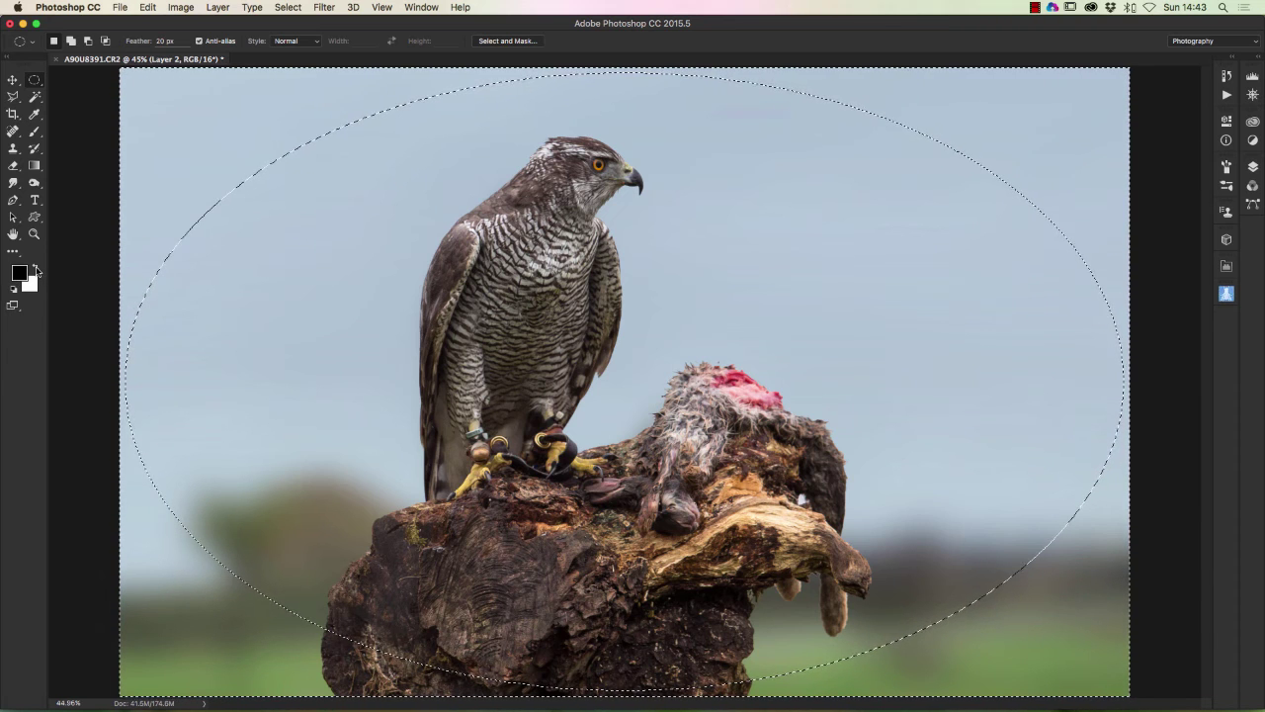
click(37, 269)
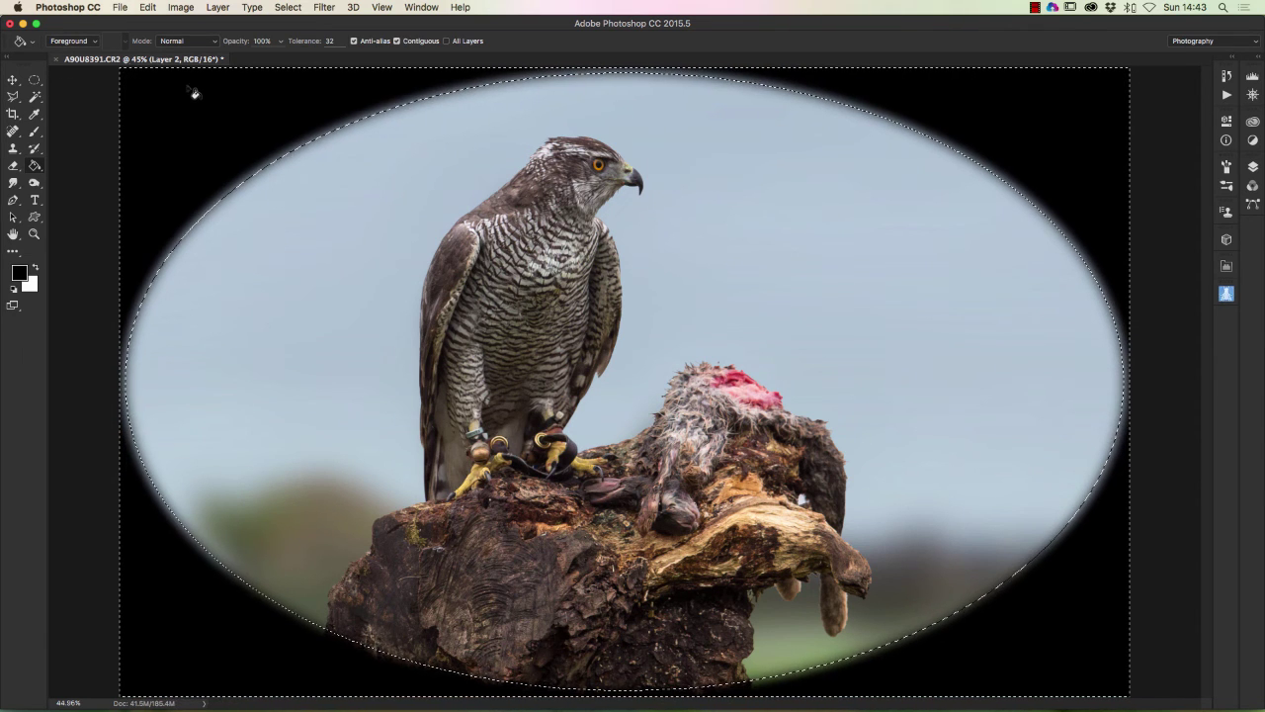
click(287, 8)
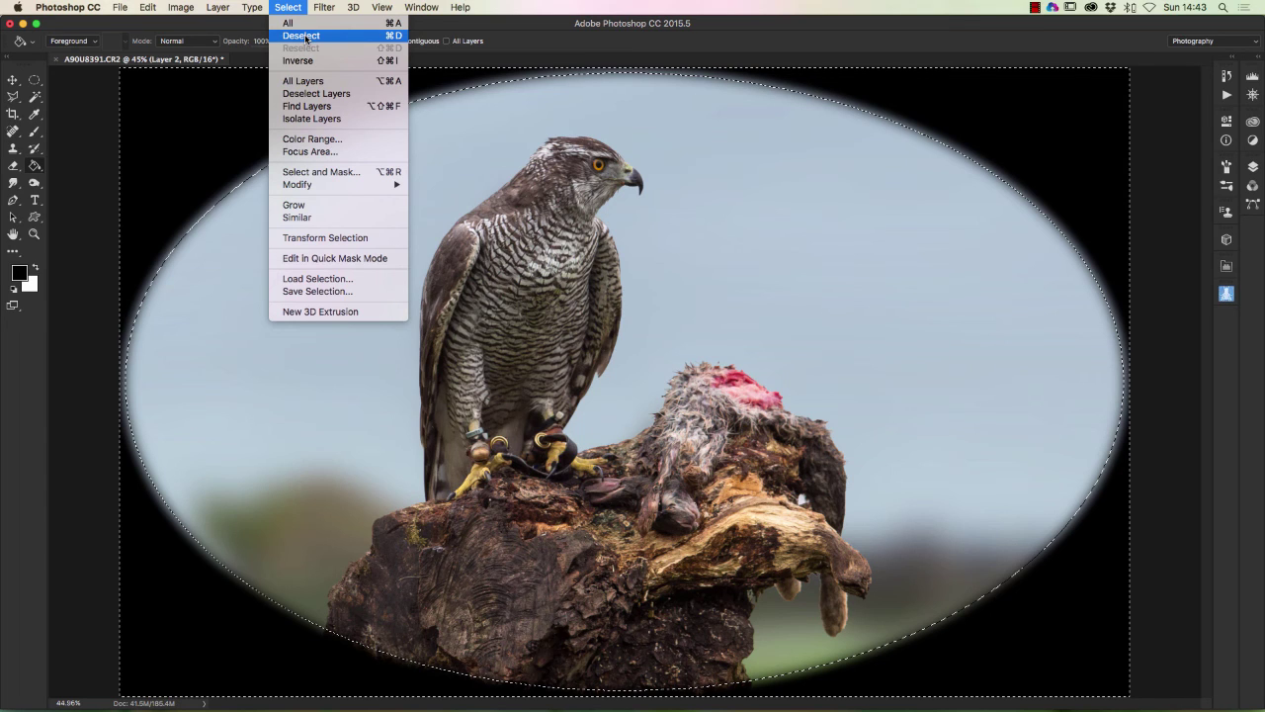
click(307, 37)
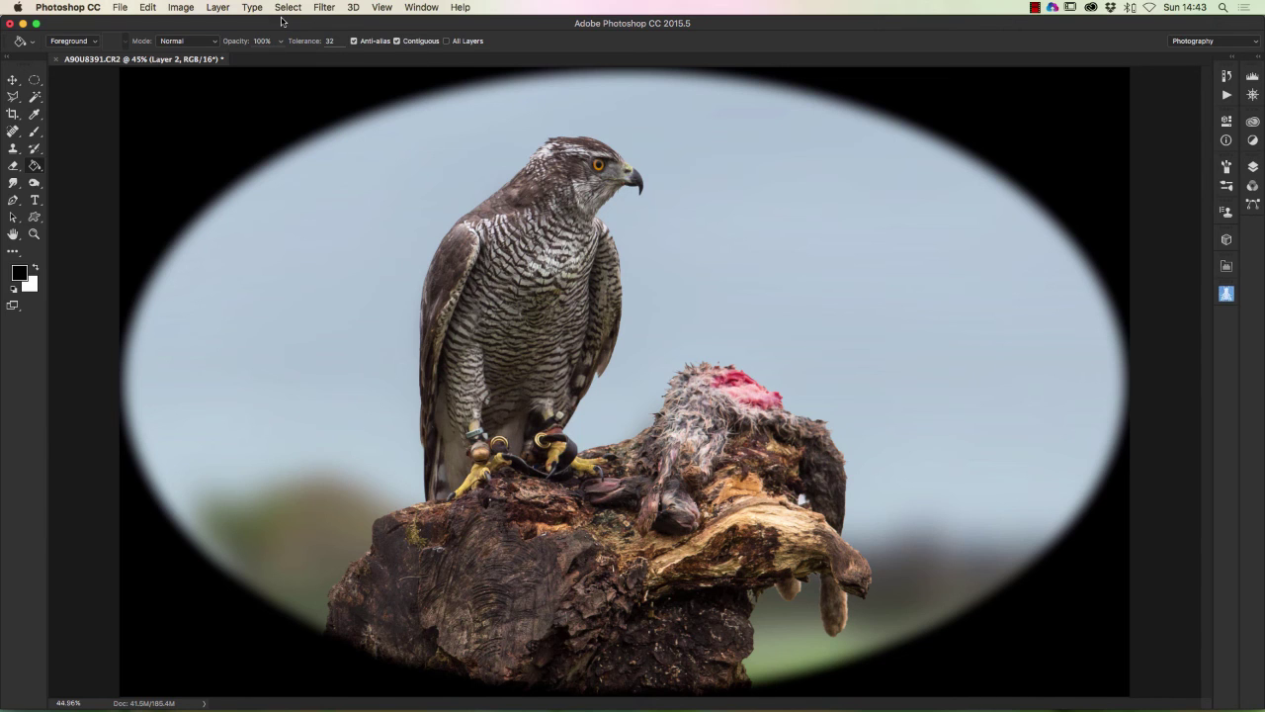
Soften the black vignette with a Gaussian Blur of 179.5 pixels radius
click(321, 8)
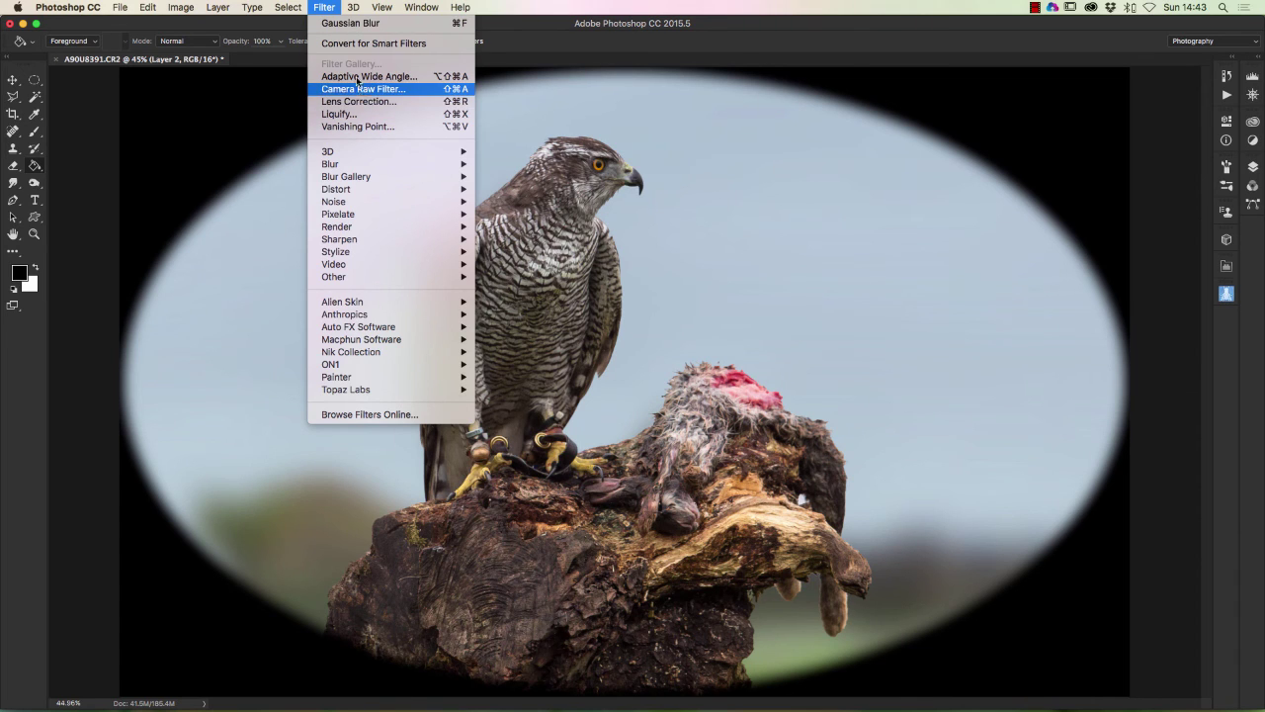
mouse_move(353, 174)
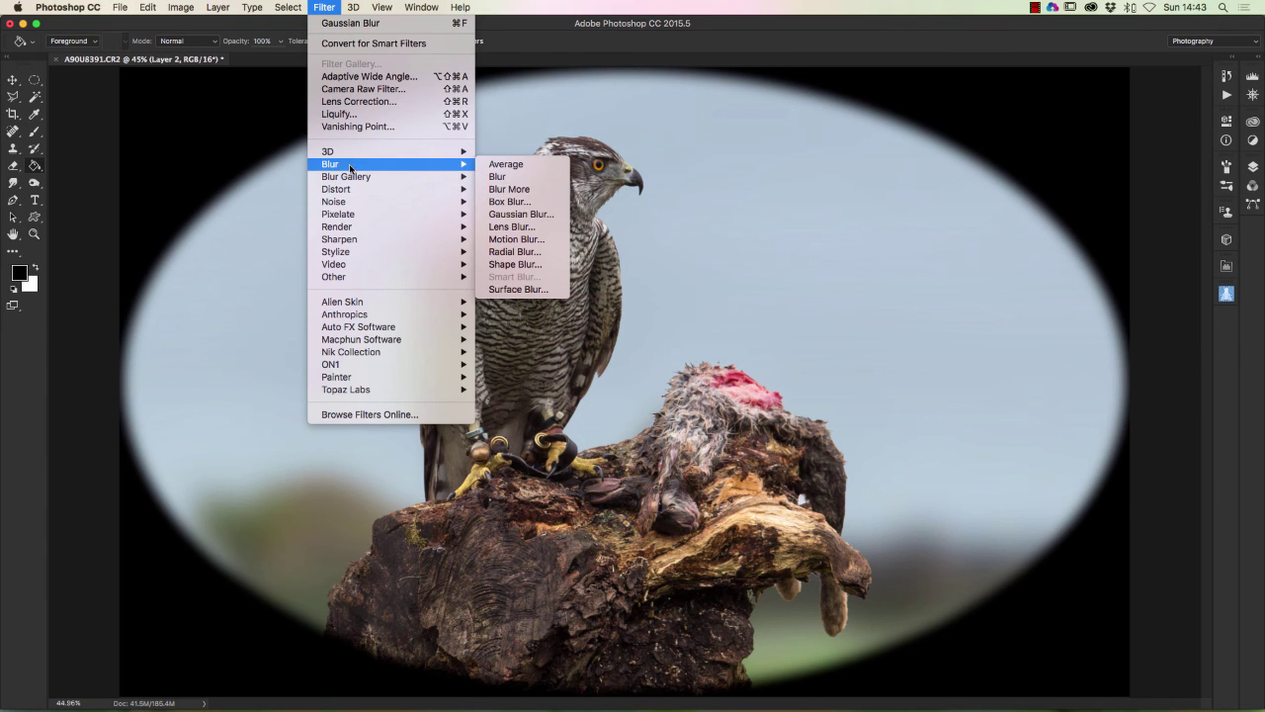
click(521, 213)
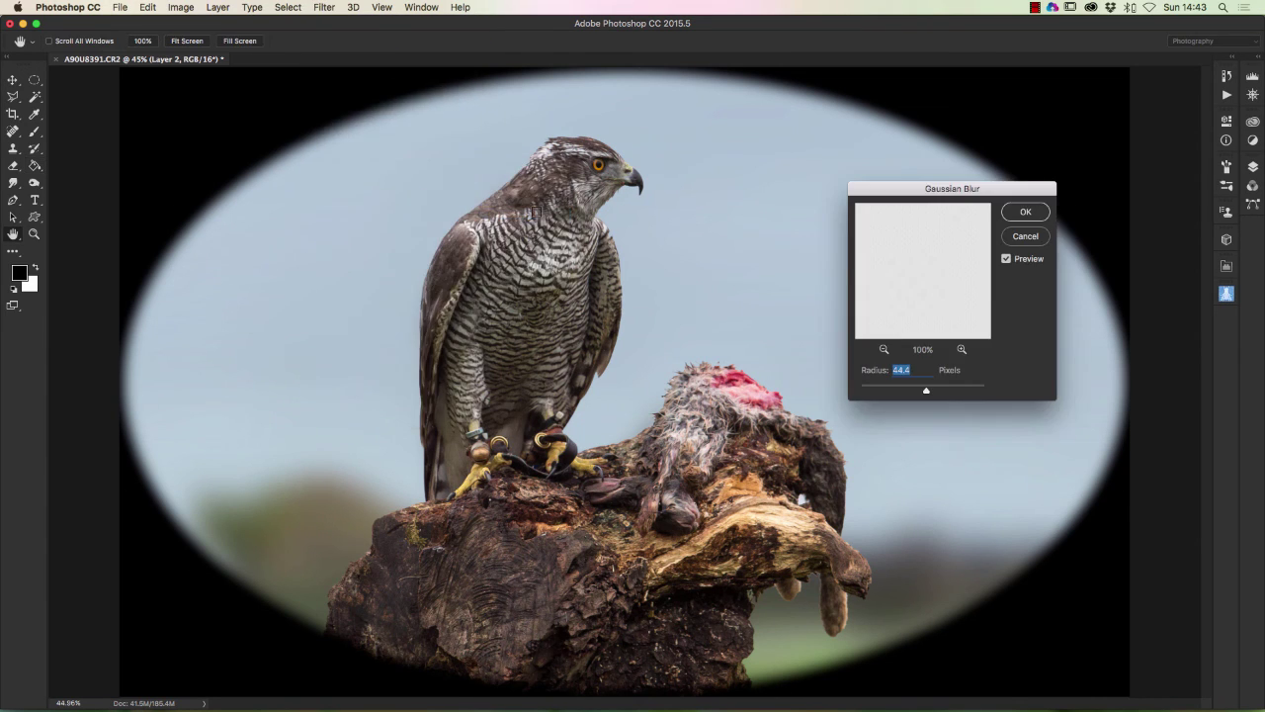
drag(927, 392, 958, 393)
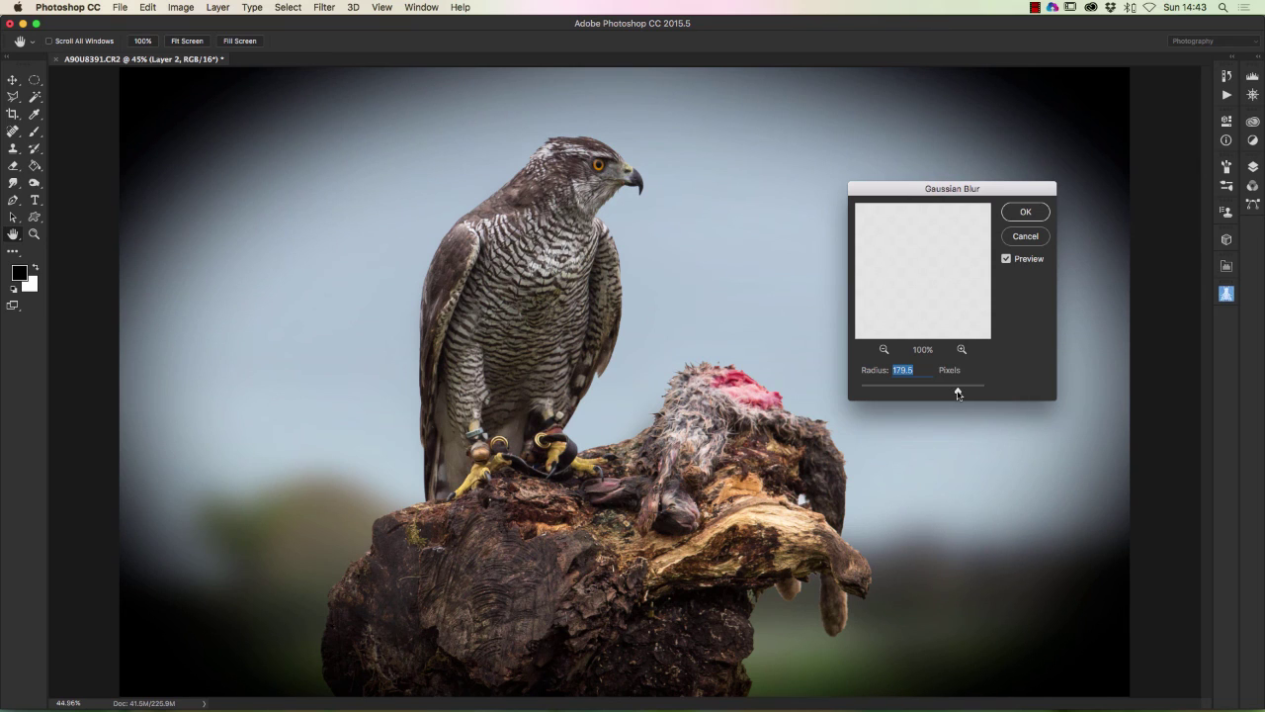
click(1028, 212)
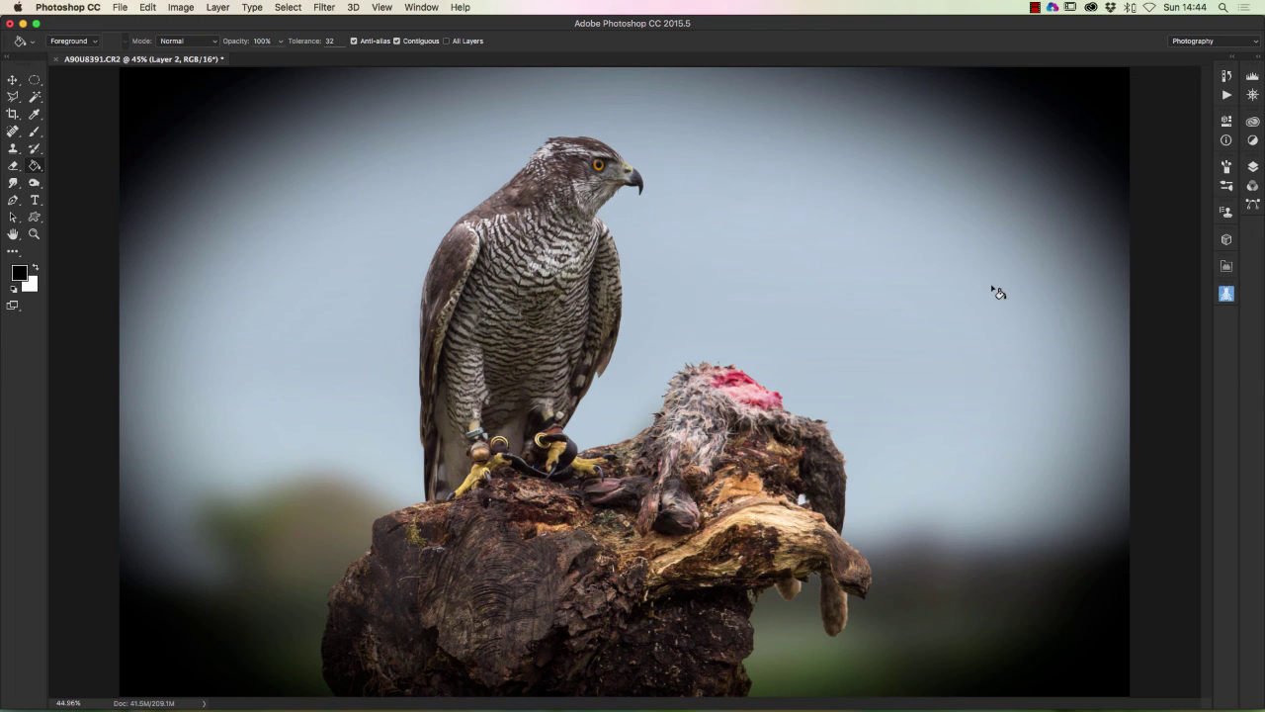
Set the vignette layer's blend mode to Soft Light and its opacity to about 43%
click(1253, 168)
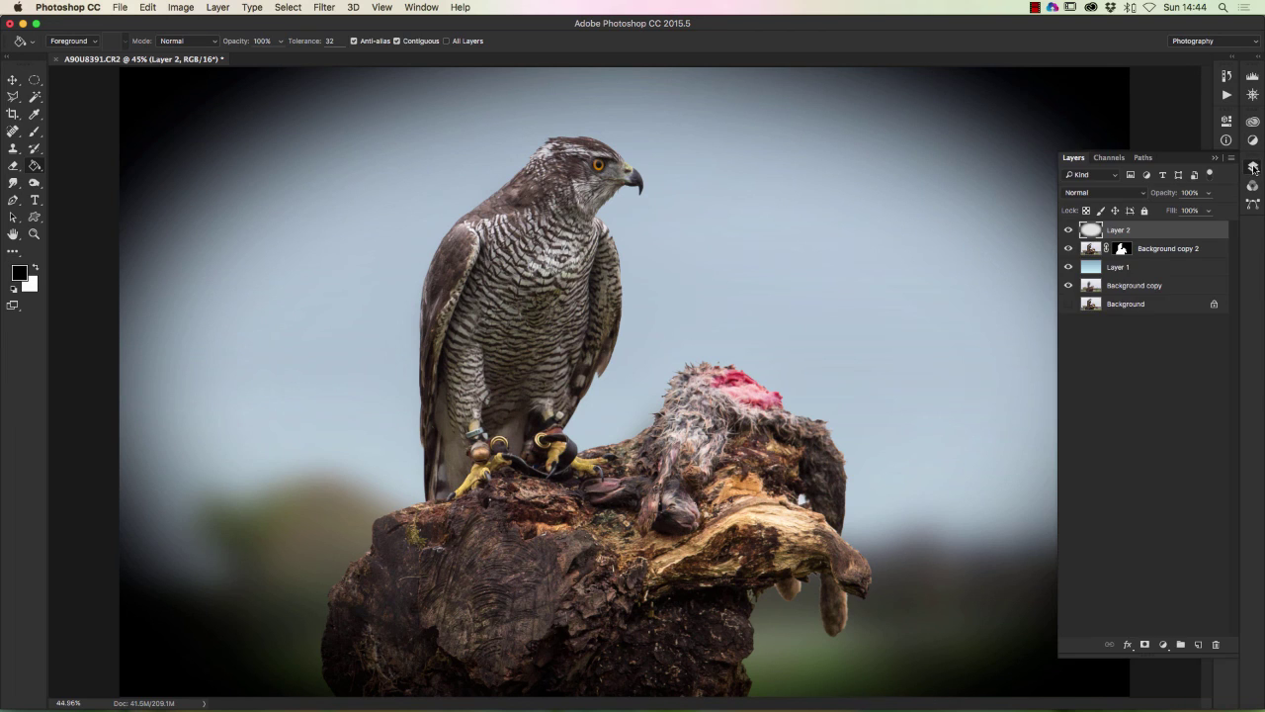
click(1107, 194)
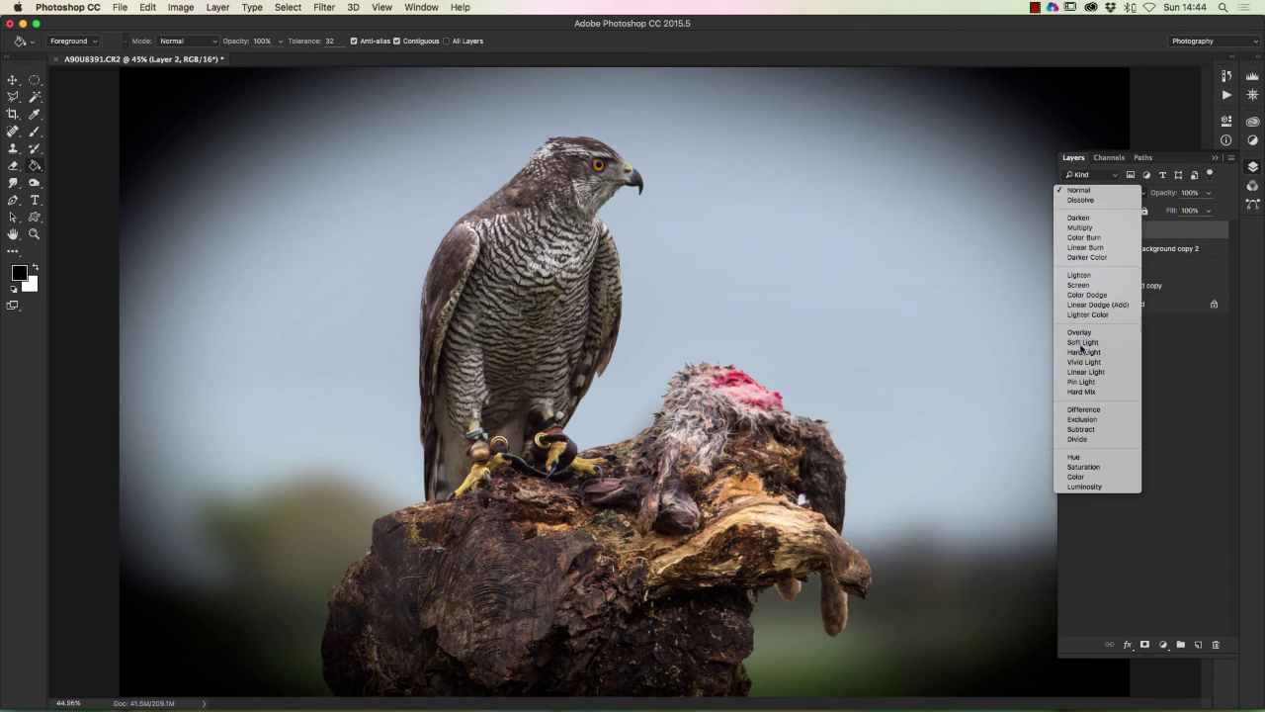
click(1081, 344)
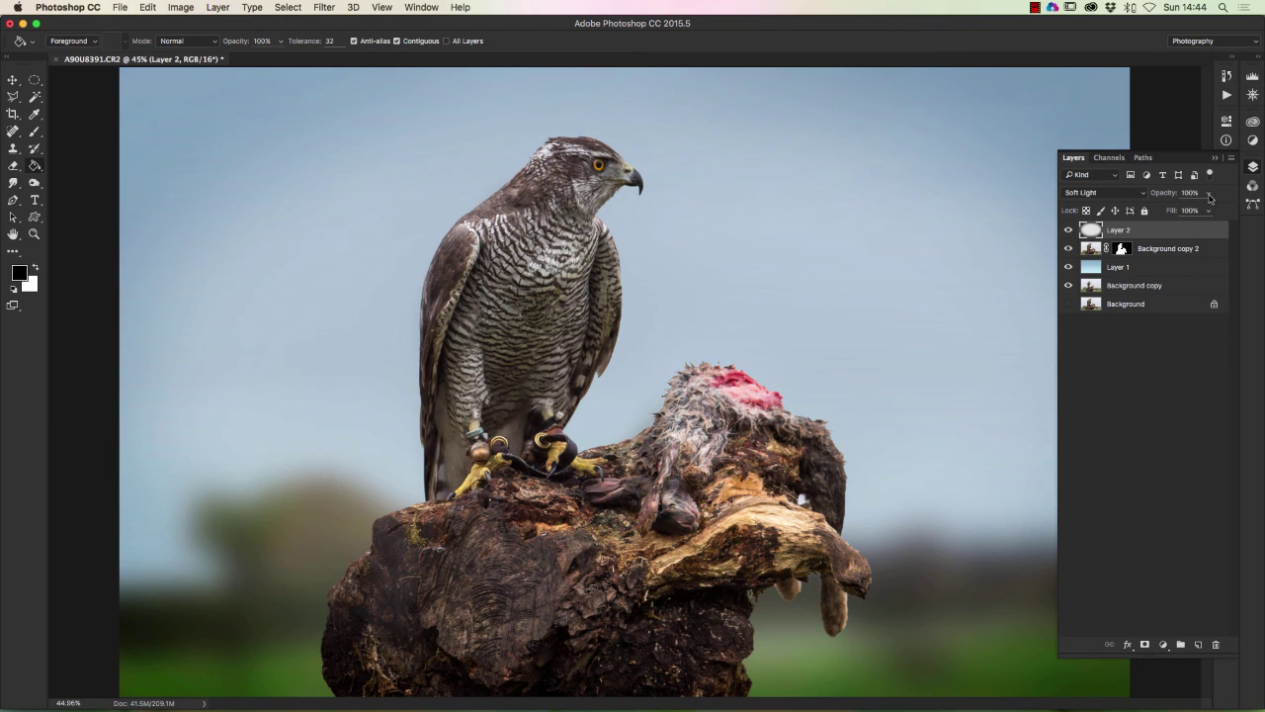
click(1208, 193)
drag(1205, 210, 1167, 213)
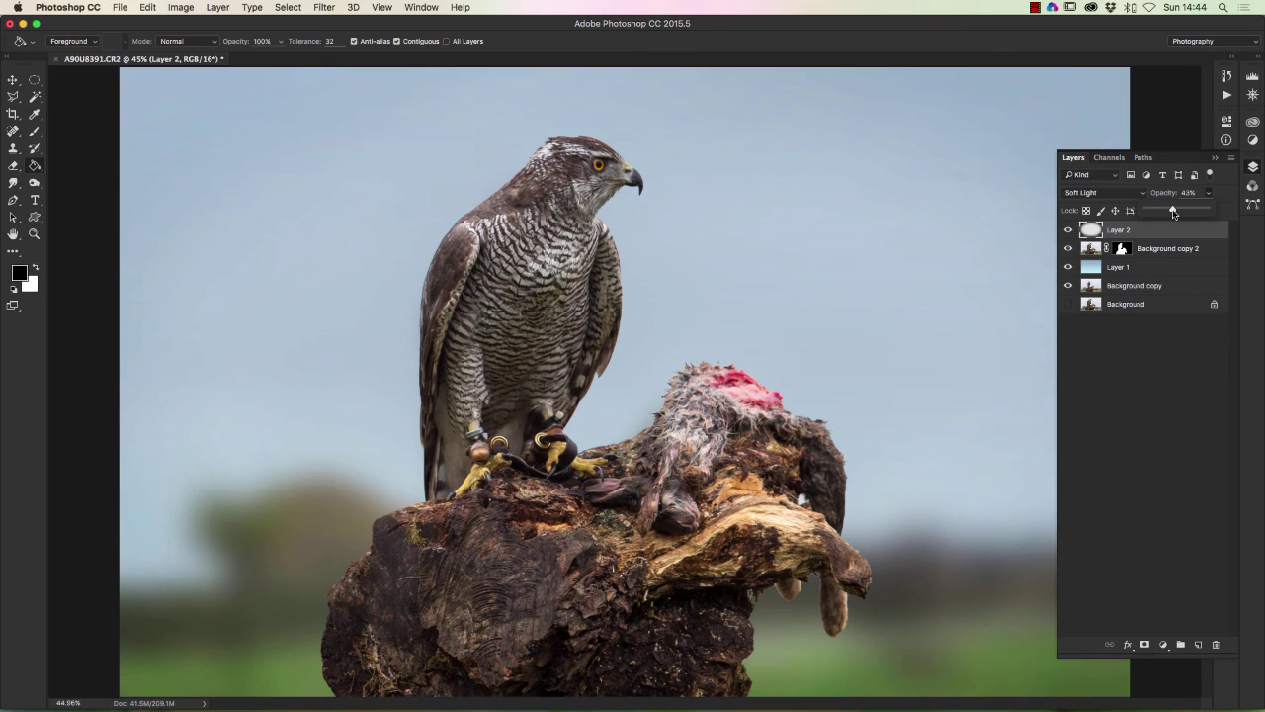
drag(1173, 212, 1172, 212)
click(1216, 157)
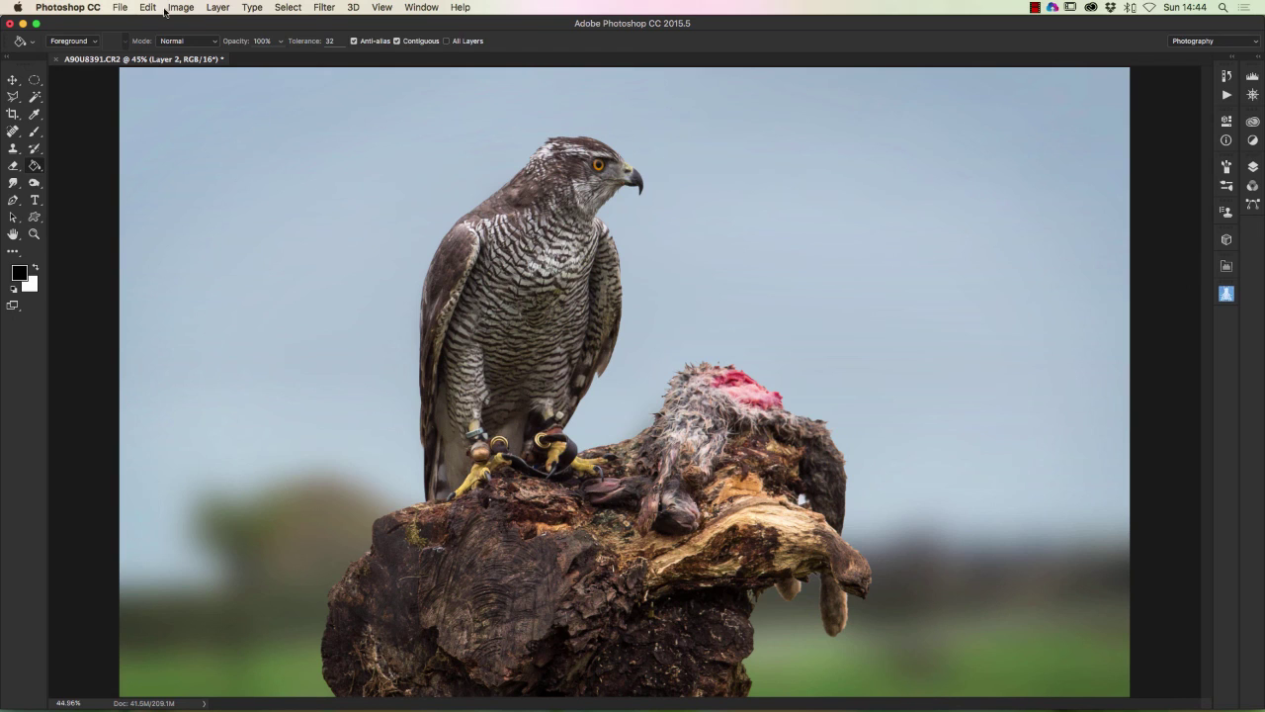
Flatten the image into a single layer, discarding the hidden layers
click(219, 8)
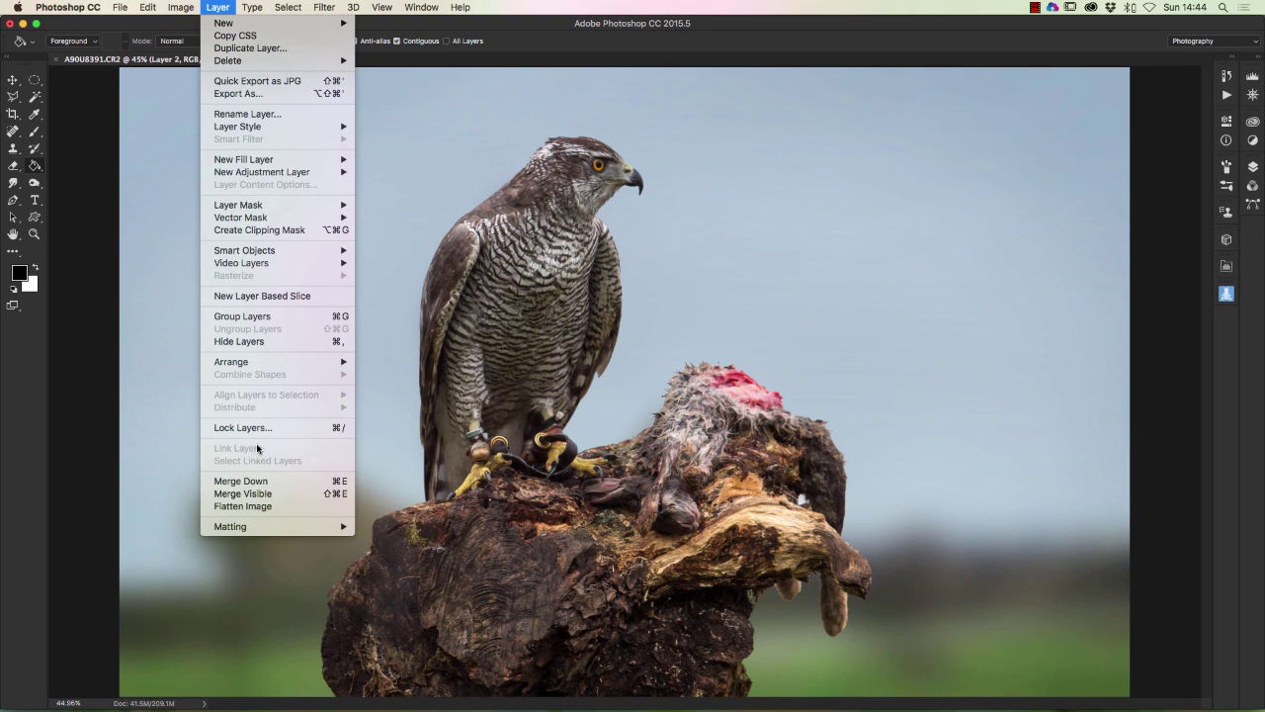
click(251, 507)
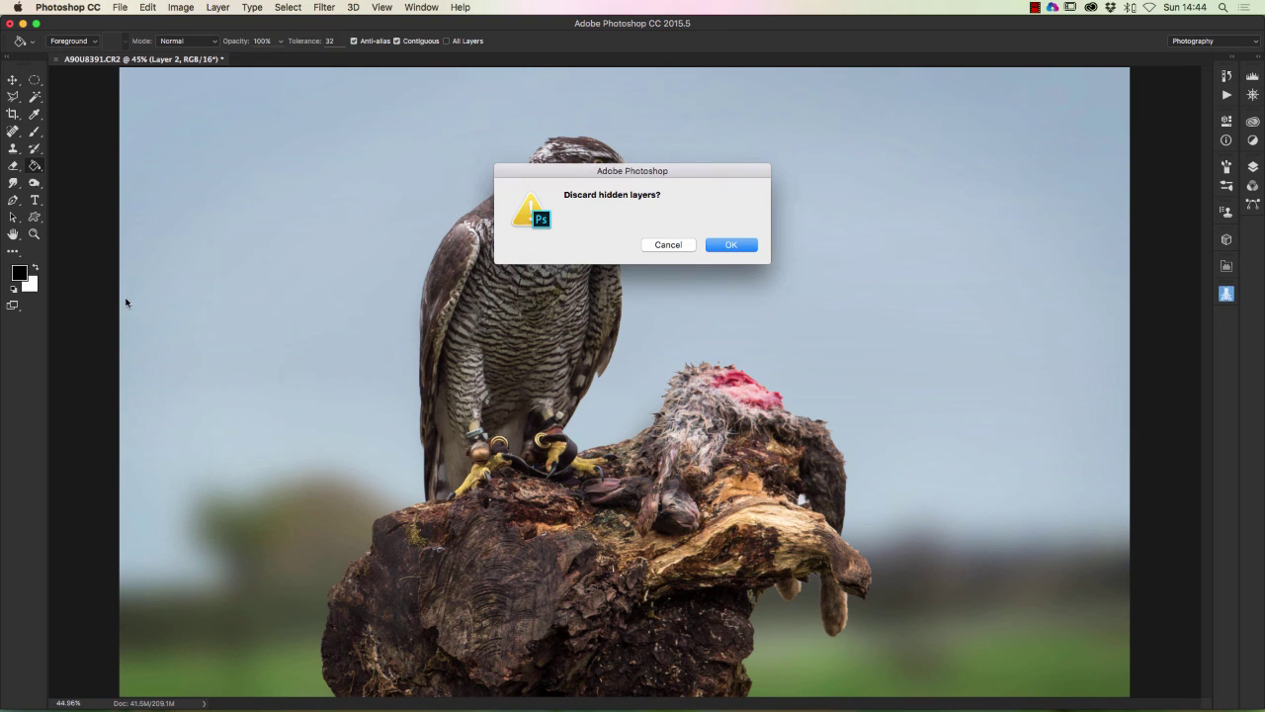
click(740, 249)
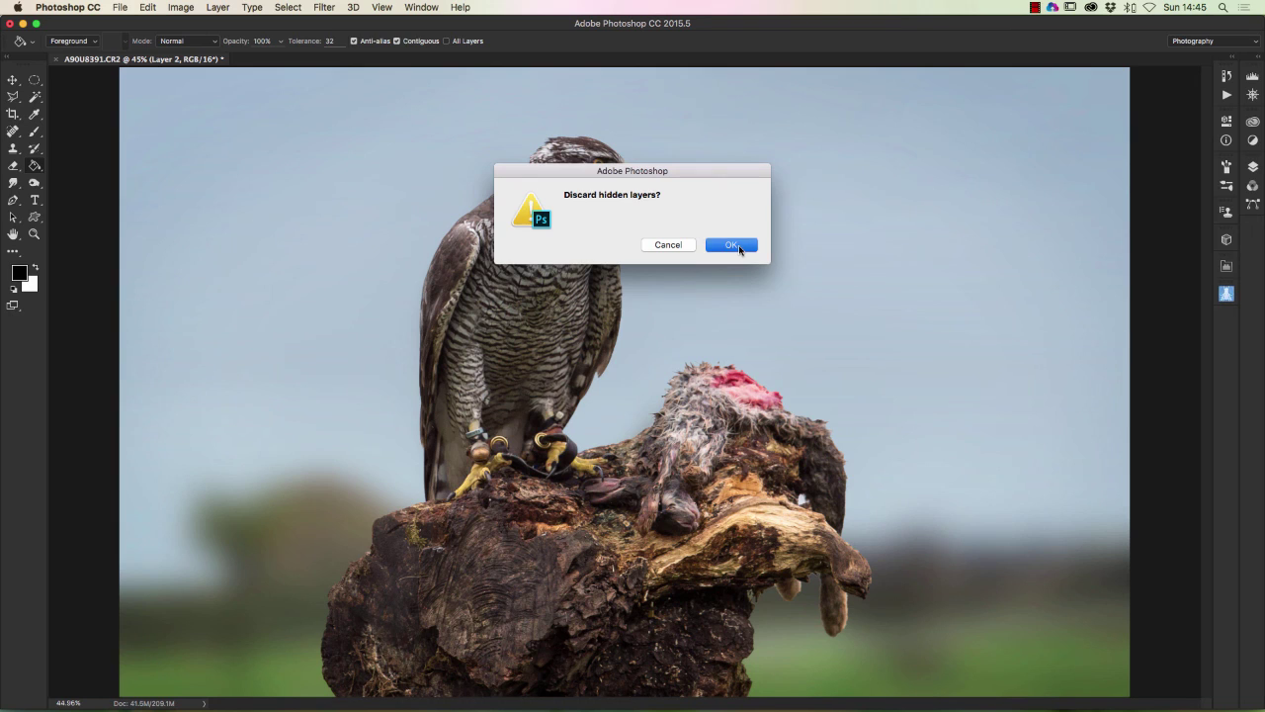